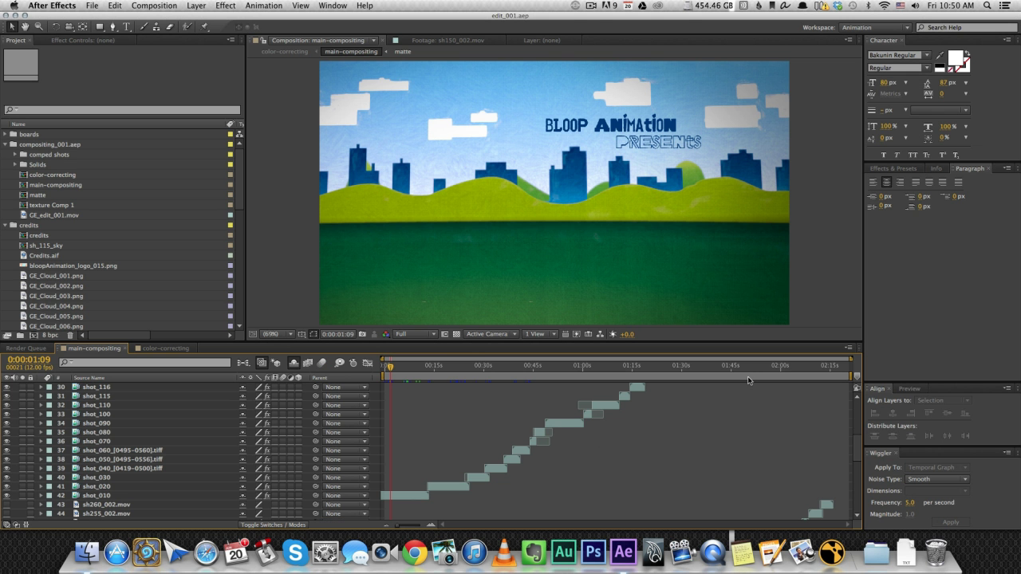
# Browse the timeline layers and jump to the opening title frame at 0:00:03:03.
pyautogui.scroll(-3, 680, 437)
pyautogui.scroll(-3, 681, 437)
pyautogui.scroll(-3, 680, 437)
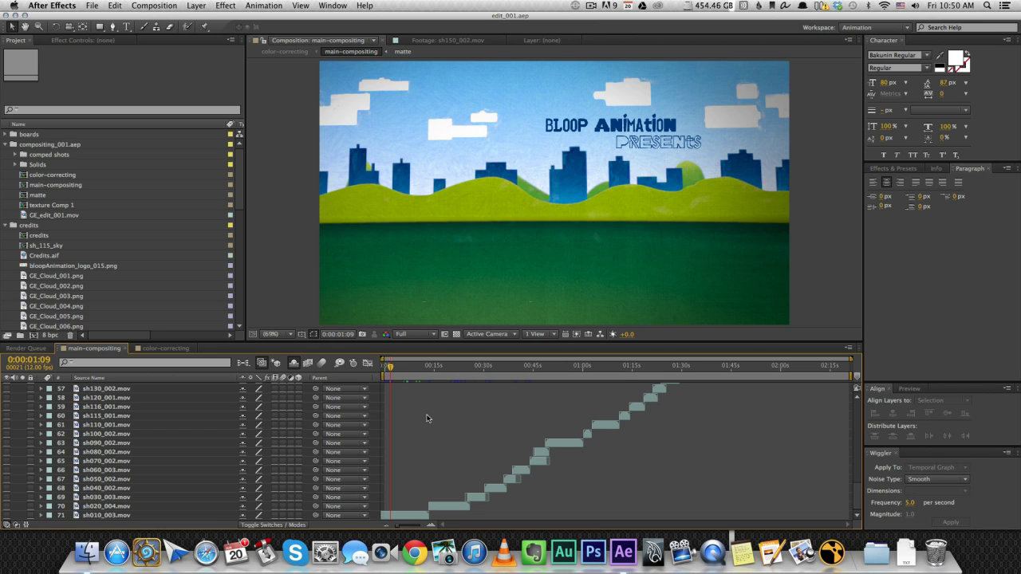
pyautogui.click(395, 366)
pyautogui.scroll(1, 457, 445)
pyautogui.scroll(2, 457, 445)
pyautogui.scroll(3, 694, 441)
pyautogui.scroll(2, 579, 446)
pyautogui.scroll(-4, 708, 443)
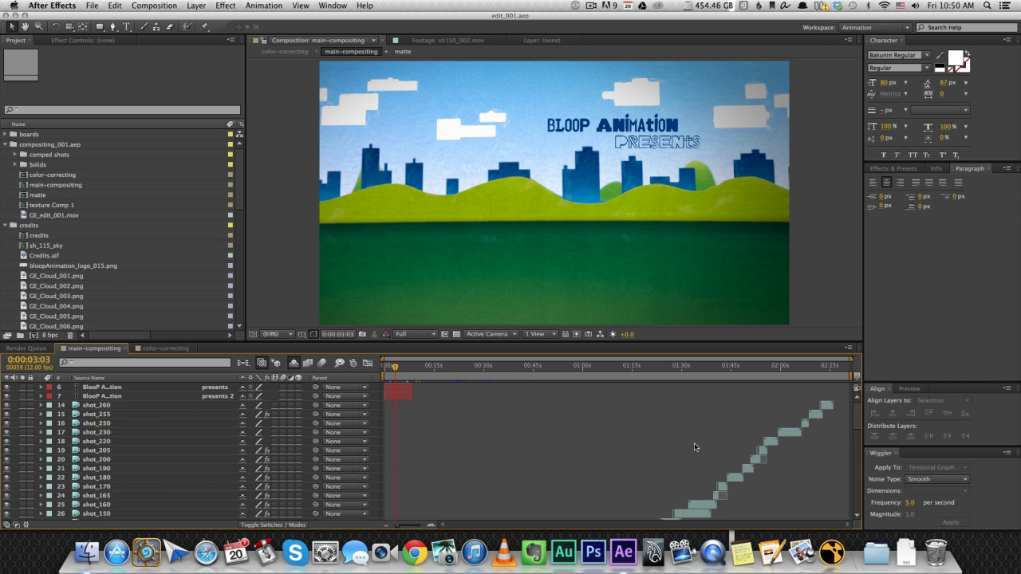
pyautogui.scroll(-4, 558, 478)
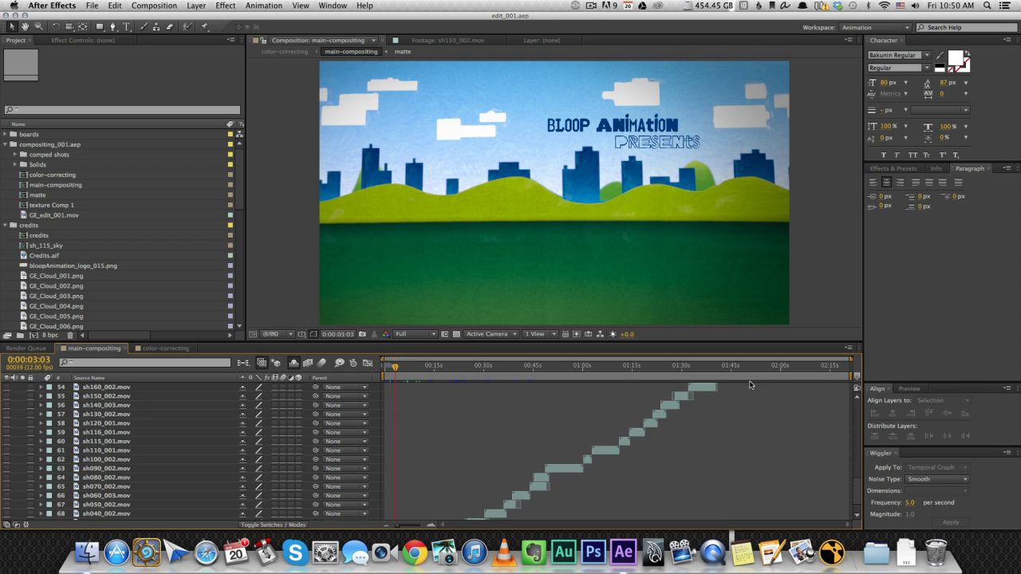
pyautogui.scroll(3, 718, 430)
pyautogui.scroll(4, 796, 405)
pyautogui.scroll(3, 726, 383)
pyautogui.scroll(-5, 662, 414)
pyautogui.scroll(-6, 600, 449)
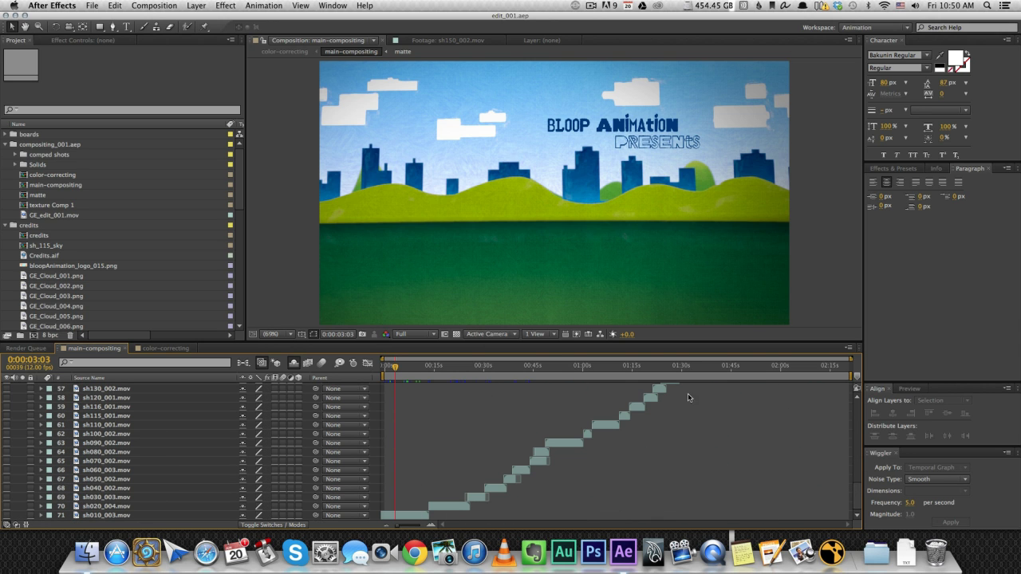
# Move to the block character at 0:00:18:10 and select layer sh260_002.mov.
pyautogui.click(448, 367)
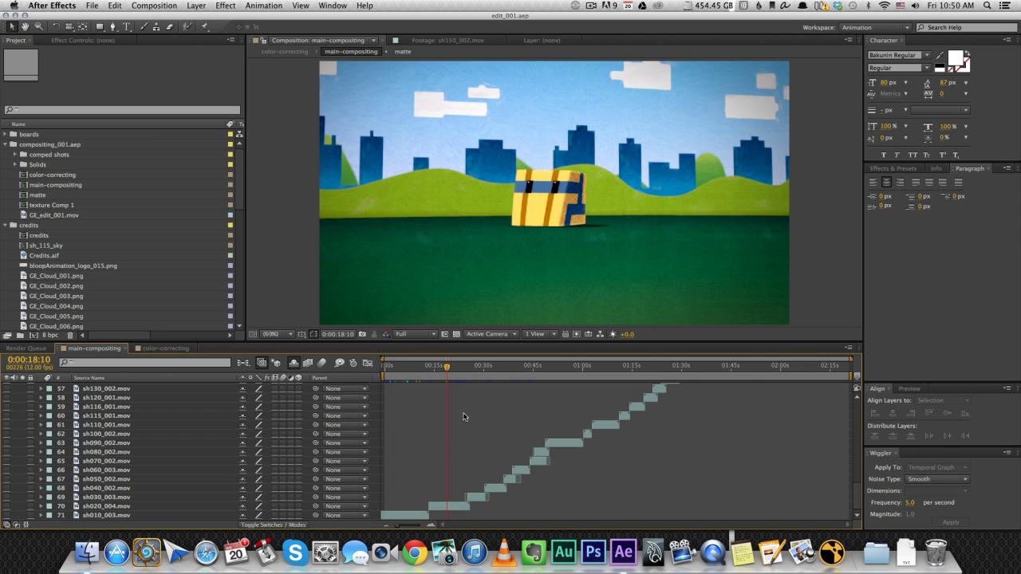
pyautogui.scroll(3, 6, 489)
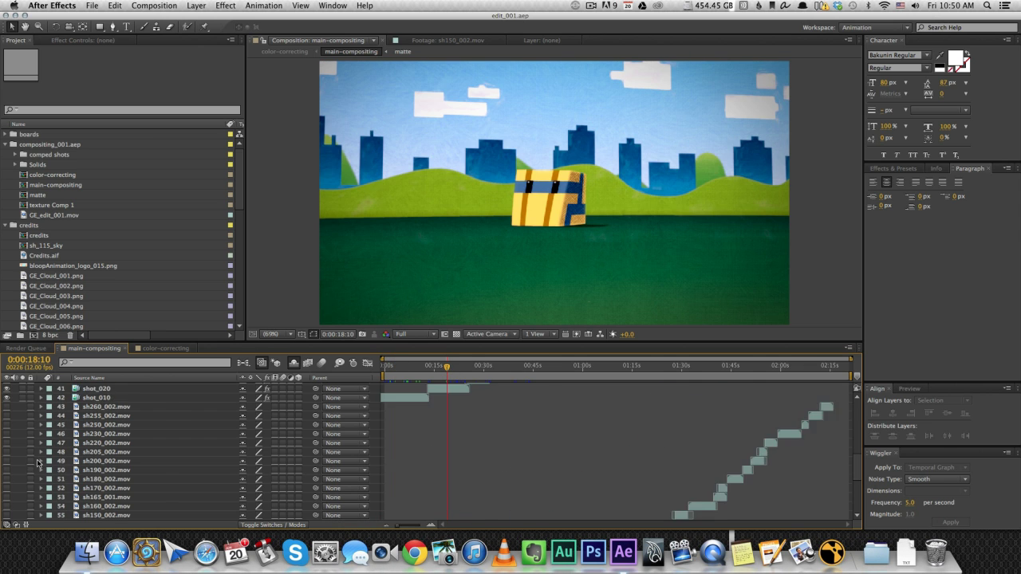
pyautogui.scroll(-2, 441, 509)
pyautogui.scroll(6, 387, 459)
pyautogui.click(77, 455)
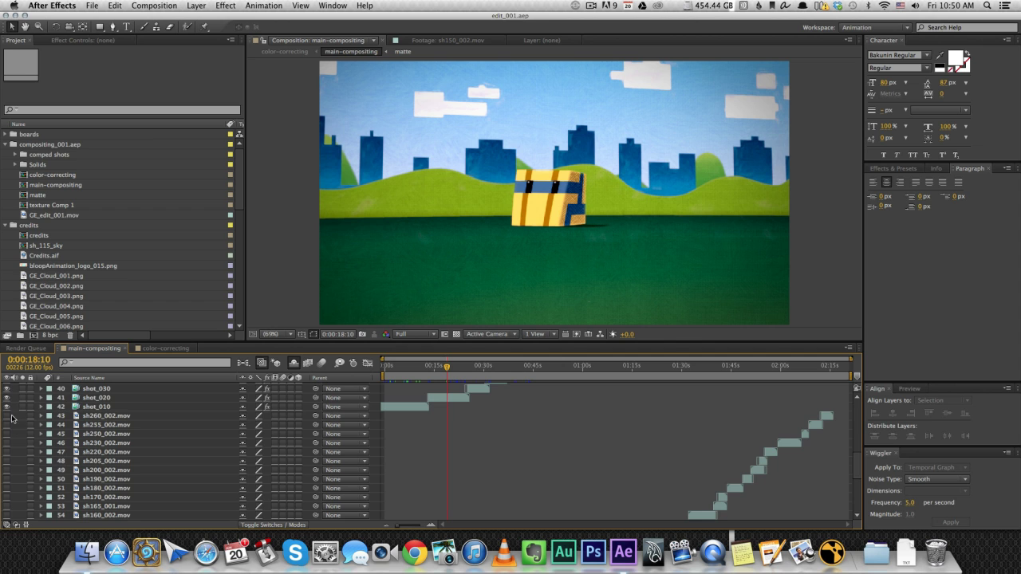
pyautogui.scroll(-7, 103, 439)
# Select all layers, solo the raw render layers and scrub through the grey render.
pyautogui.press('super+a')
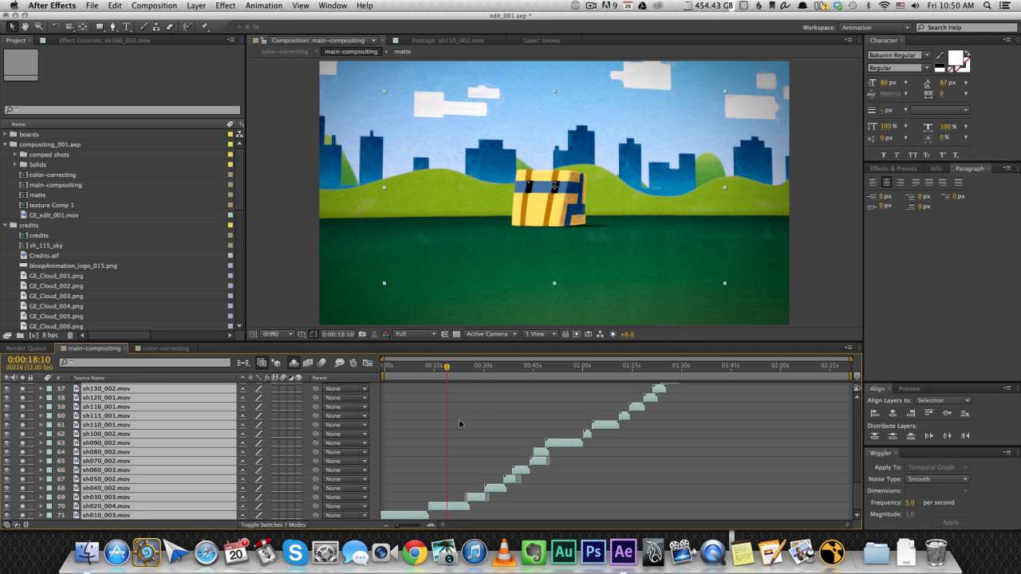
pyautogui.click(23, 515)
pyautogui.click(410, 414)
pyautogui.moveTo(414, 373); pyautogui.dragTo(517, 375)
# Browse the layer list and select layer sh010_003.mov.
pyautogui.scroll(3, 504, 408)
pyautogui.scroll(2, 561, 426)
pyautogui.scroll(3, 561, 426)
pyautogui.scroll(2, 497, 462)
pyautogui.scroll(-3, 533, 410)
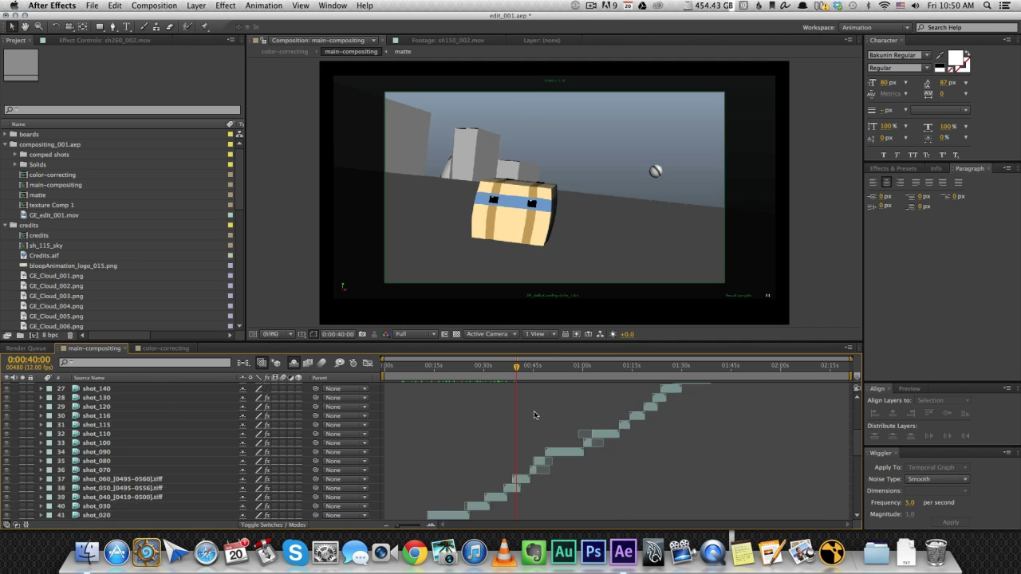
pyautogui.scroll(-3, 534, 411)
pyautogui.scroll(-4, 533, 410)
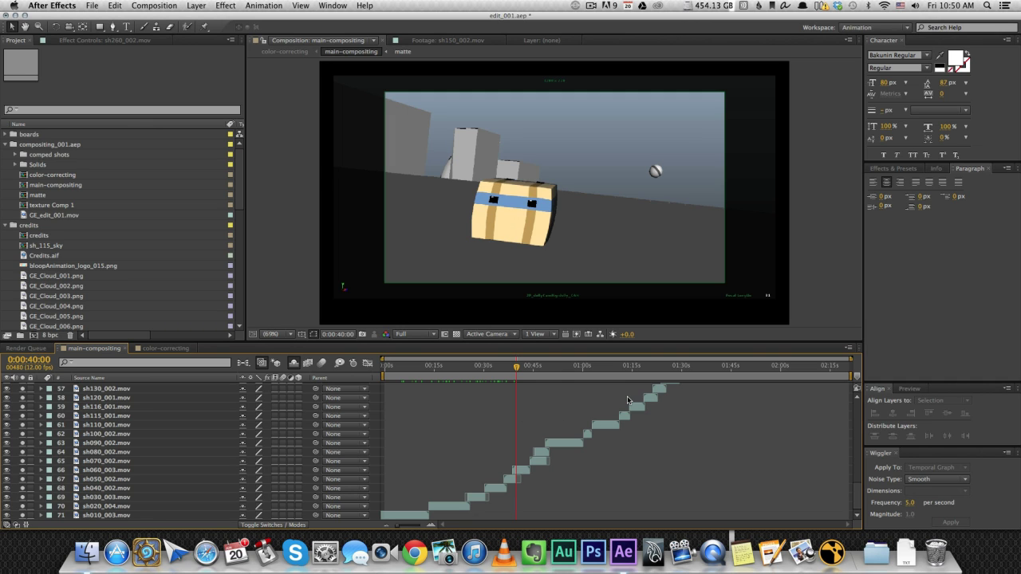
pyautogui.click(144, 515)
pyautogui.scroll(1, 503, 437)
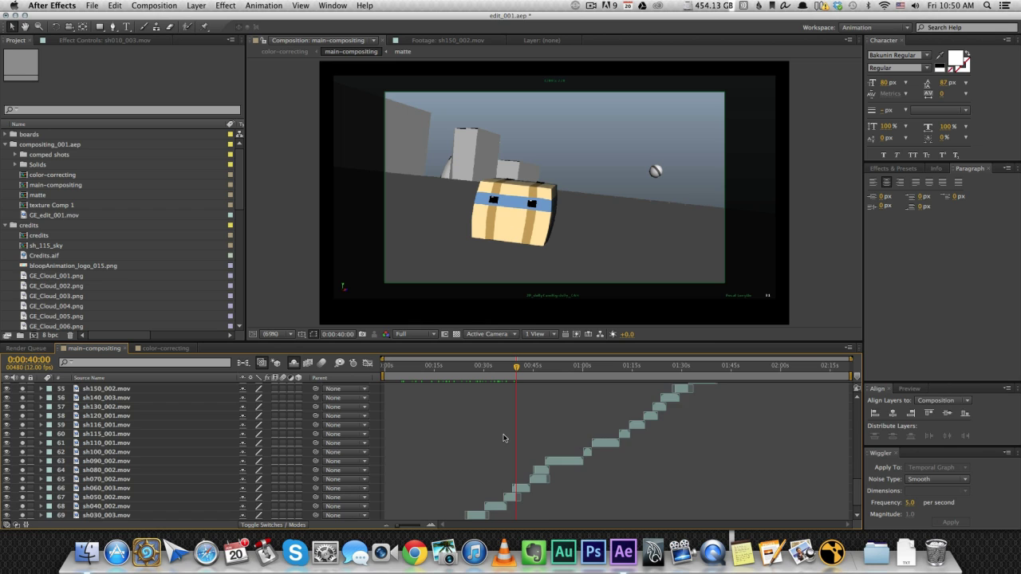
pyautogui.scroll(5, 504, 437)
pyautogui.scroll(5, 503, 437)
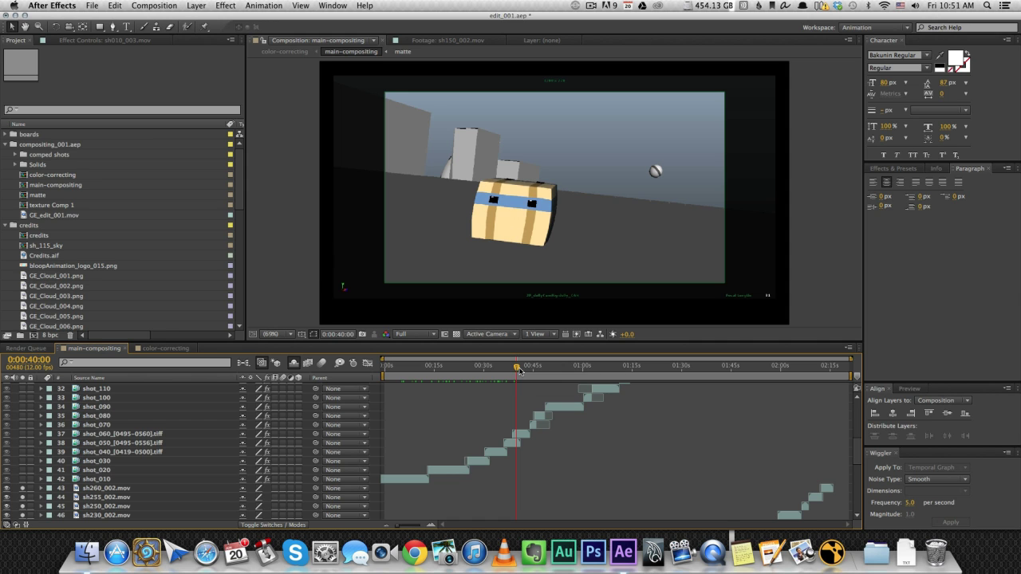
# Select all layers and turn Solo off to restore the textured frame at 0:00:40:00.
pyautogui.scroll(-1, 118, 472)
pyautogui.click(118, 470)
pyautogui.scroll(-7, 189, 482)
pyautogui.scroll(-4, 189, 482)
pyautogui.press('super+a')
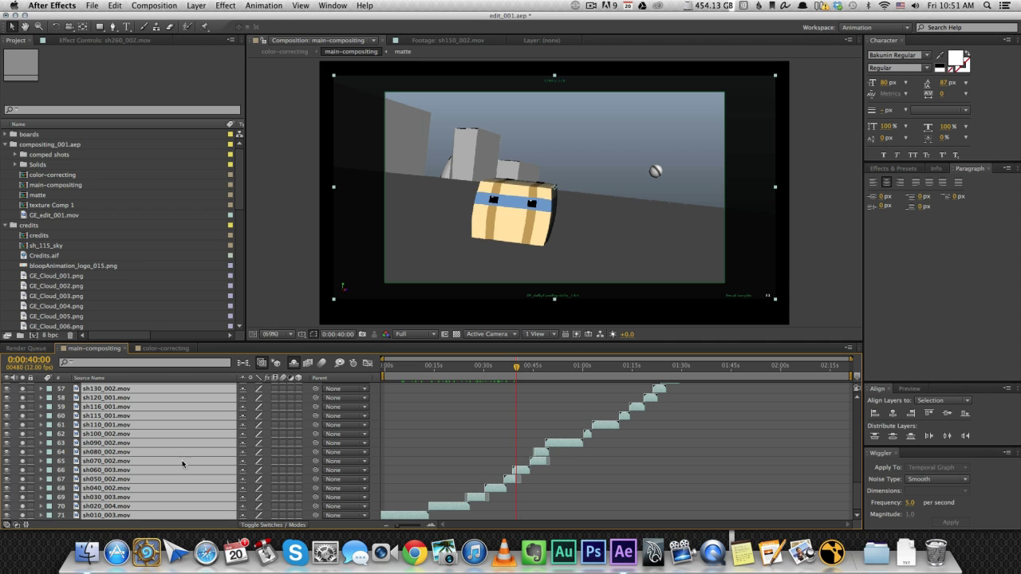
pyautogui.moveTo(23, 516); pyautogui.dragTo(23, 384)
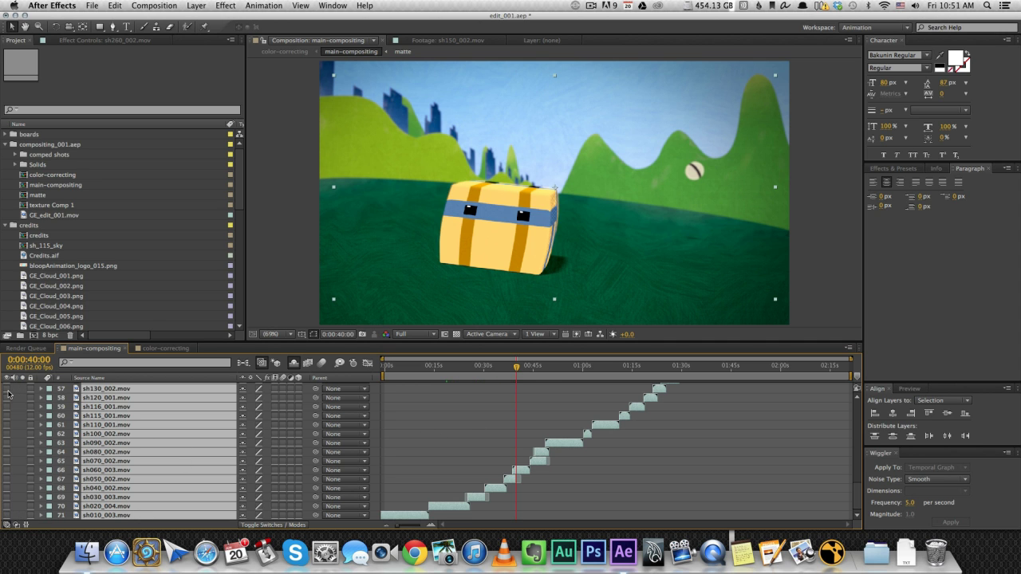
# Select shot_010, move to 0:00:05:04, then select layer sh010_003.mov.
pyautogui.click(450, 421)
pyautogui.scroll(3, 458, 426)
pyautogui.scroll(2, 459, 428)
pyautogui.scroll(3, 458, 423)
pyautogui.scroll(2, 415, 439)
pyautogui.scroll(2, 430, 441)
pyautogui.click(415, 460)
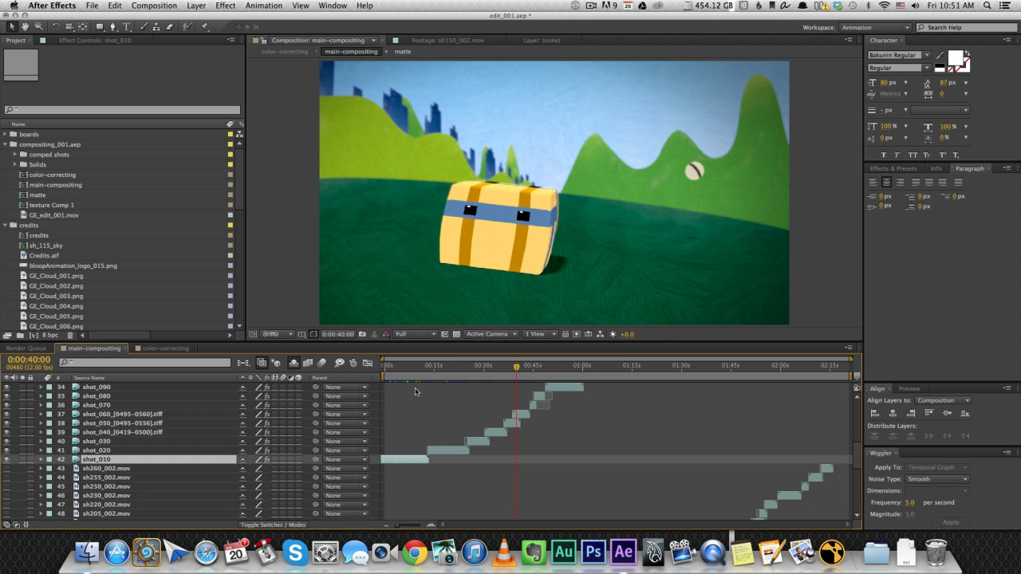
pyautogui.click(403, 368)
pyautogui.press('x')
pyautogui.scroll(-5, 417, 411)
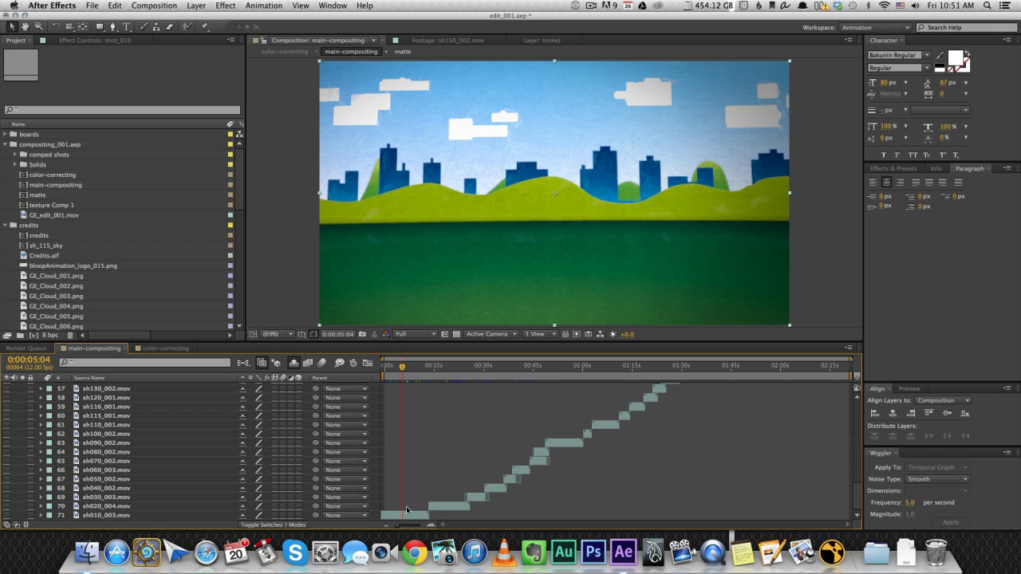
pyautogui.click(414, 514)
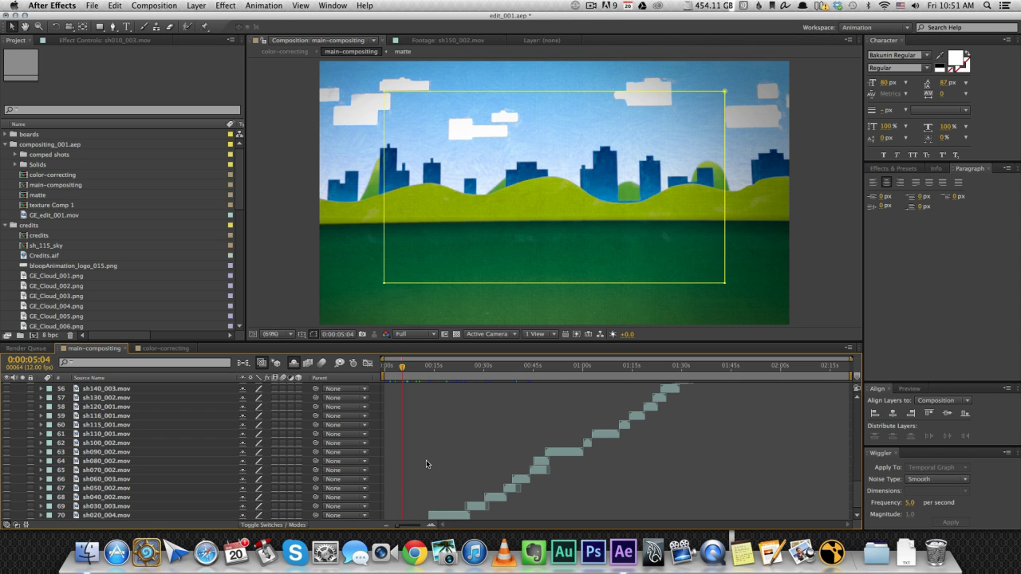
# Preview the opening shots from 0:00:12:05 through the cube close-up to the wide ball shot.
pyautogui.scroll(5, 415, 495)
pyautogui.scroll(4, 445, 481)
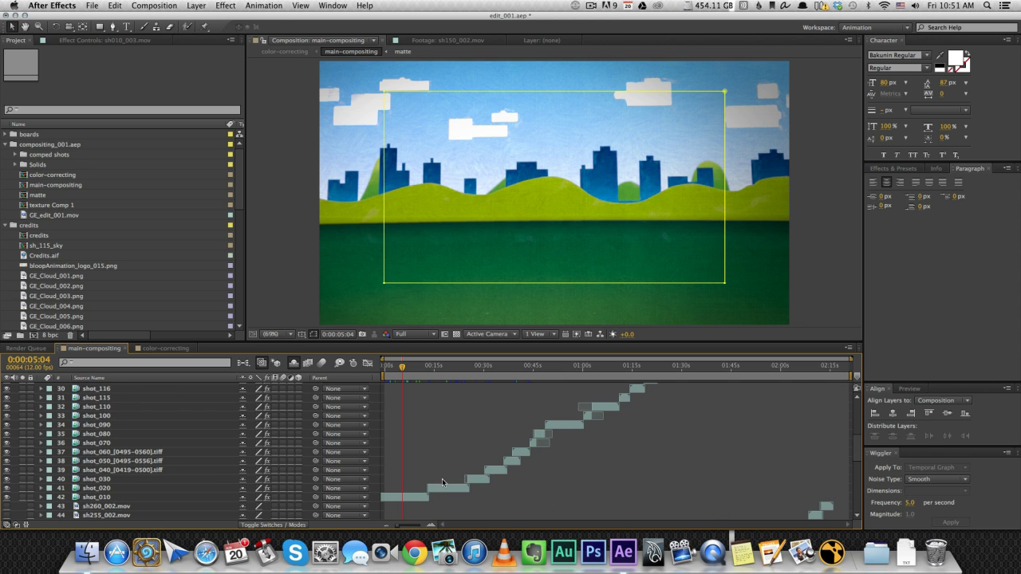
pyautogui.click(424, 372)
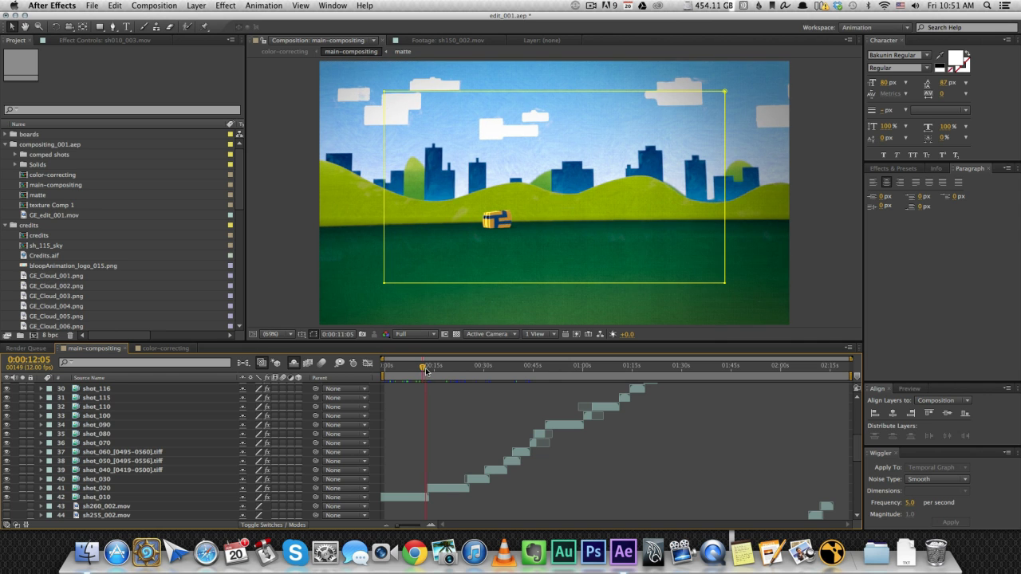
pyautogui.click(423, 485)
pyautogui.click(429, 370)
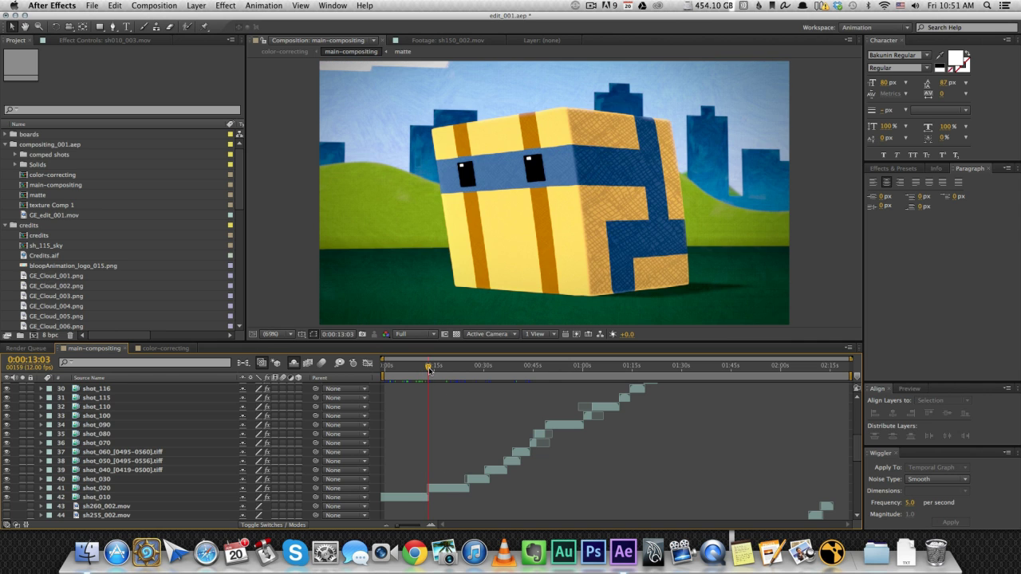
pyautogui.moveTo(429, 369); pyautogui.dragTo(458, 370)
# Return the playhead to the BLOOP ANIMATION PRESENTS title frame at 0:00:02:09.
pyautogui.scroll(3, 512, 418)
pyautogui.scroll(3, 550, 426)
pyautogui.scroll(3, 577, 434)
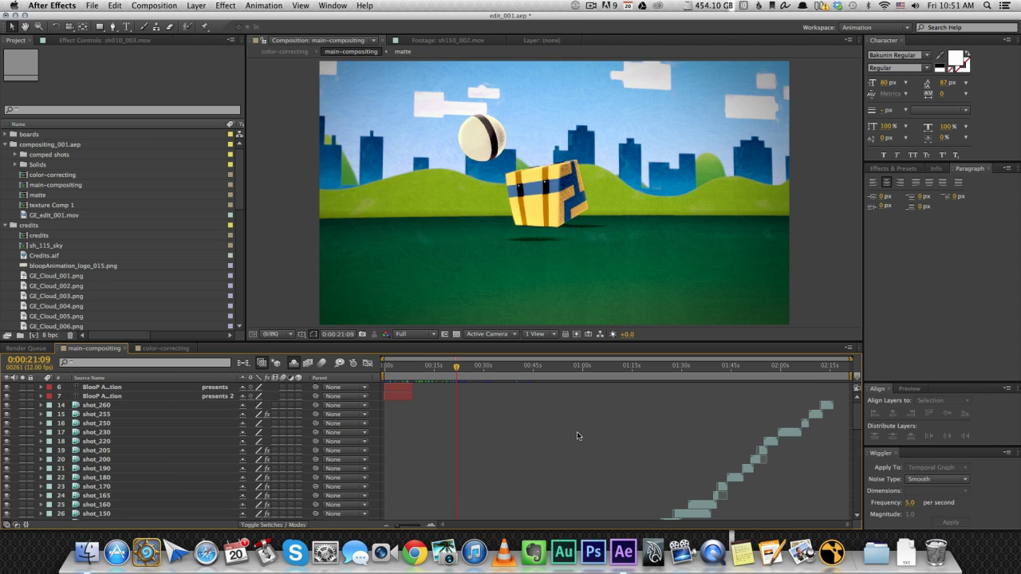
pyautogui.scroll(-3, 577, 435)
pyautogui.scroll(-3, 577, 435)
pyautogui.scroll(-2, 577, 436)
pyautogui.scroll(-2, 519, 455)
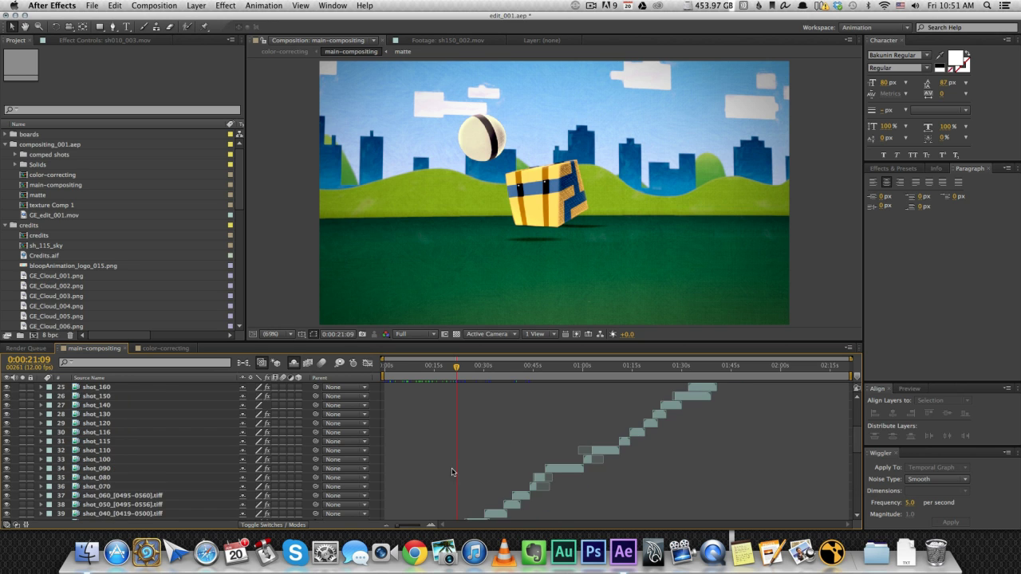
pyautogui.scroll(7, 453, 473)
pyautogui.click(395, 368)
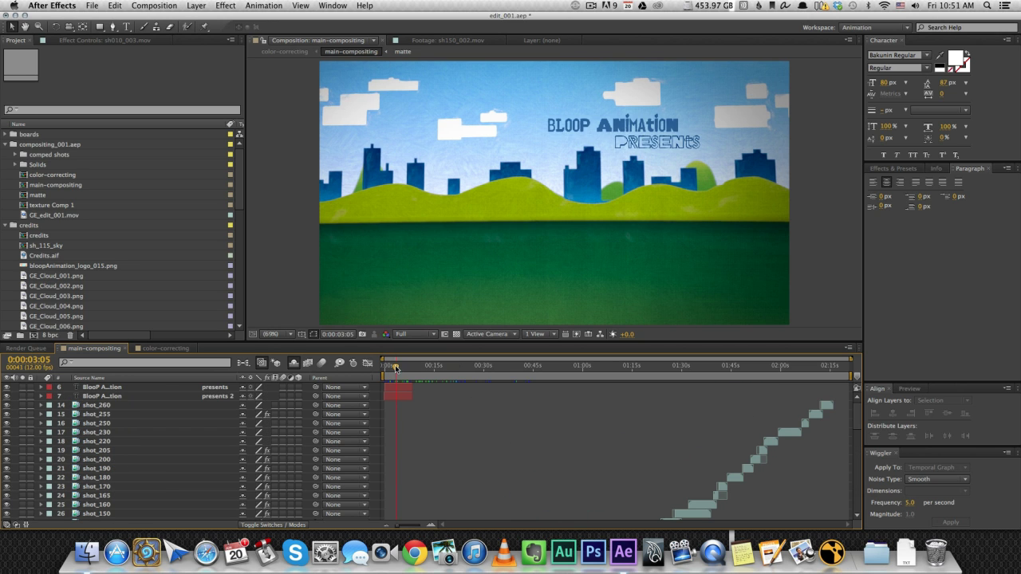
pyautogui.moveTo(396, 367); pyautogui.dragTo(393, 371)
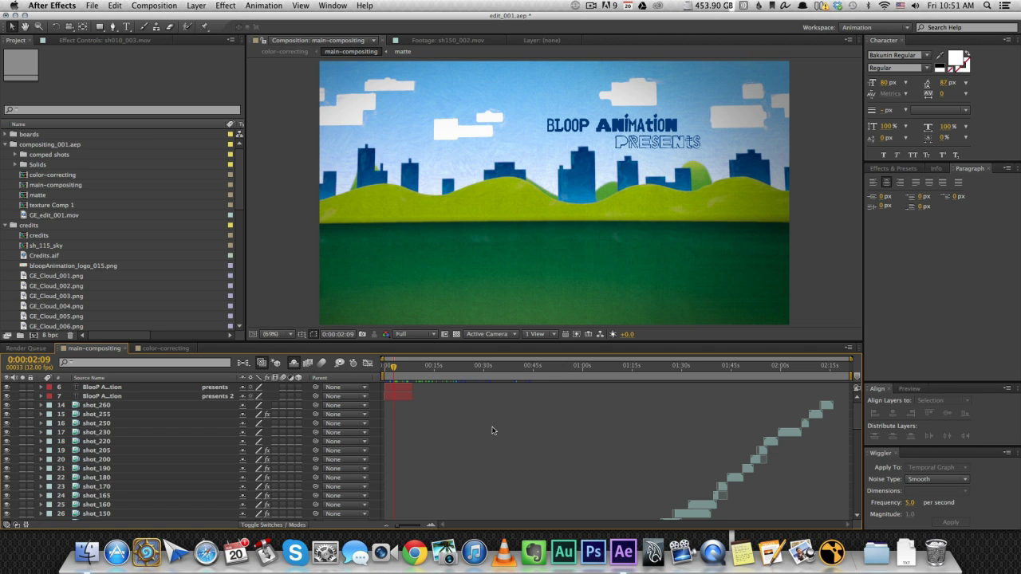
pyautogui.scroll(-5, 492, 430)
pyautogui.scroll(-5, 492, 431)
# Show shot_010's effects, move past the title to 0:00:06:05 and reselect shot_010.
pyautogui.click(416, 469)
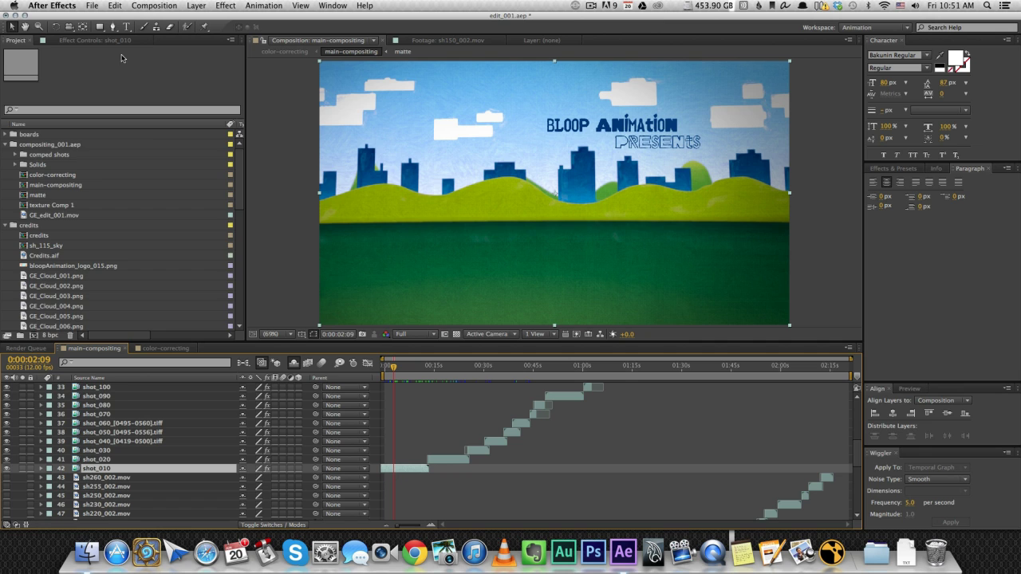
pyautogui.click(119, 42)
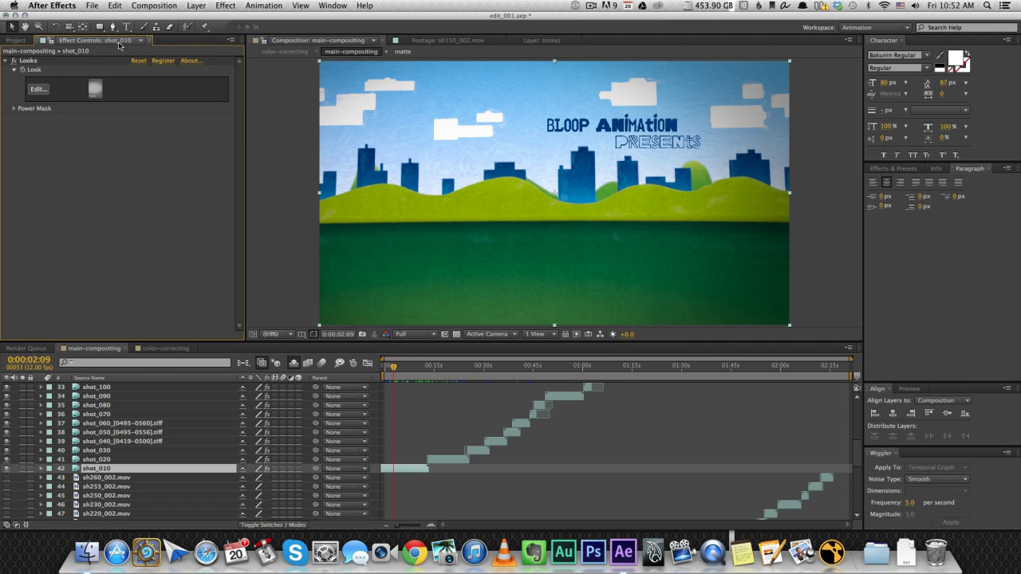
pyautogui.click(452, 461)
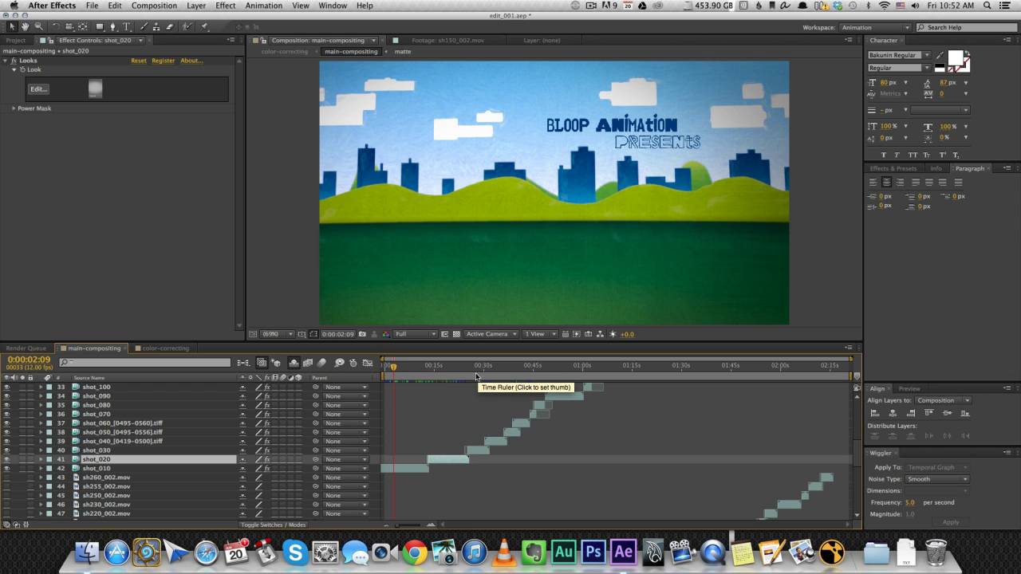
pyautogui.click(406, 373)
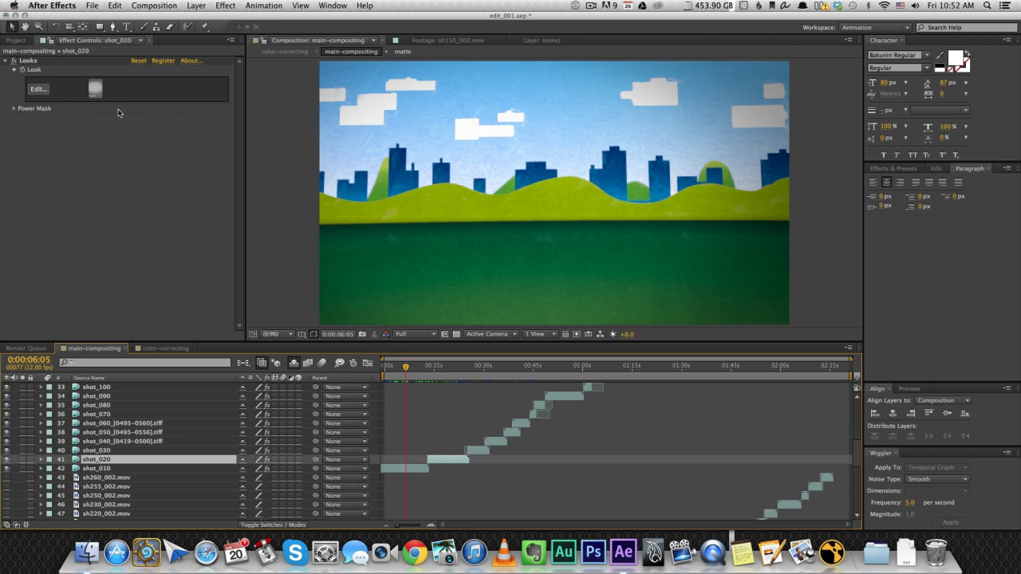
pyautogui.click(407, 468)
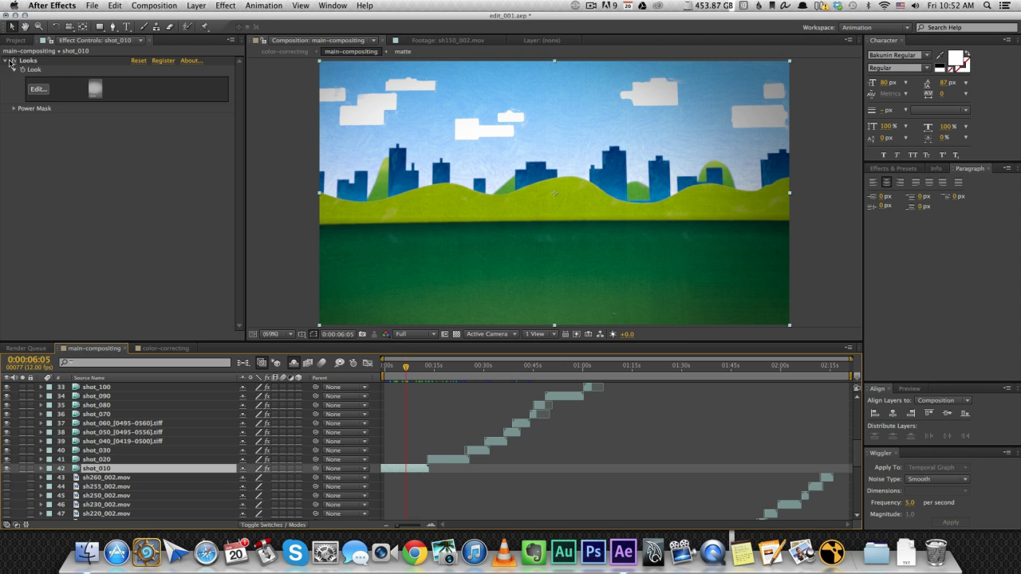
# In the Looks editor, add a Vignette, drag its centre lower-left, then close the editor.
pyautogui.click(50, 94)
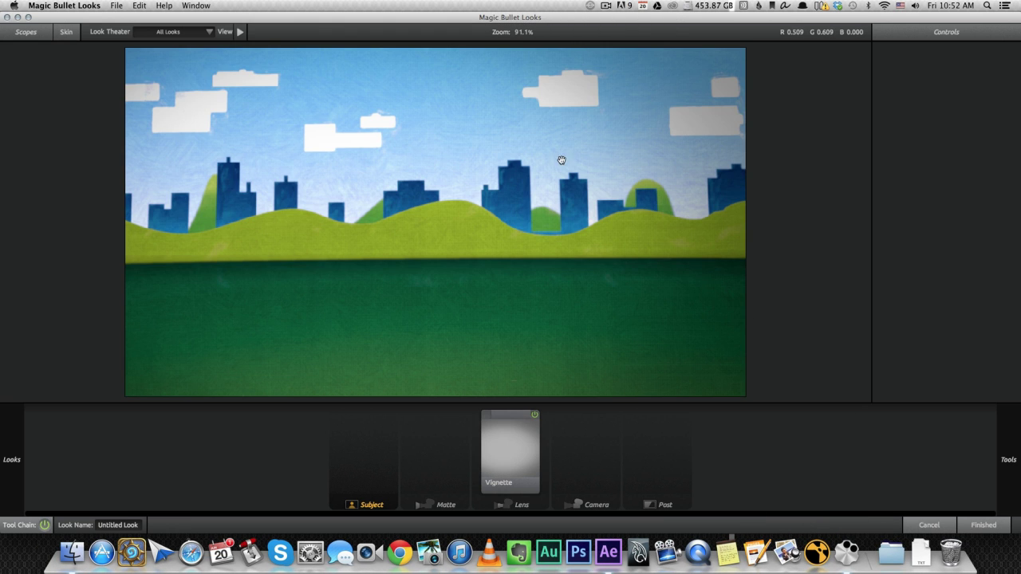
pyautogui.click(522, 446)
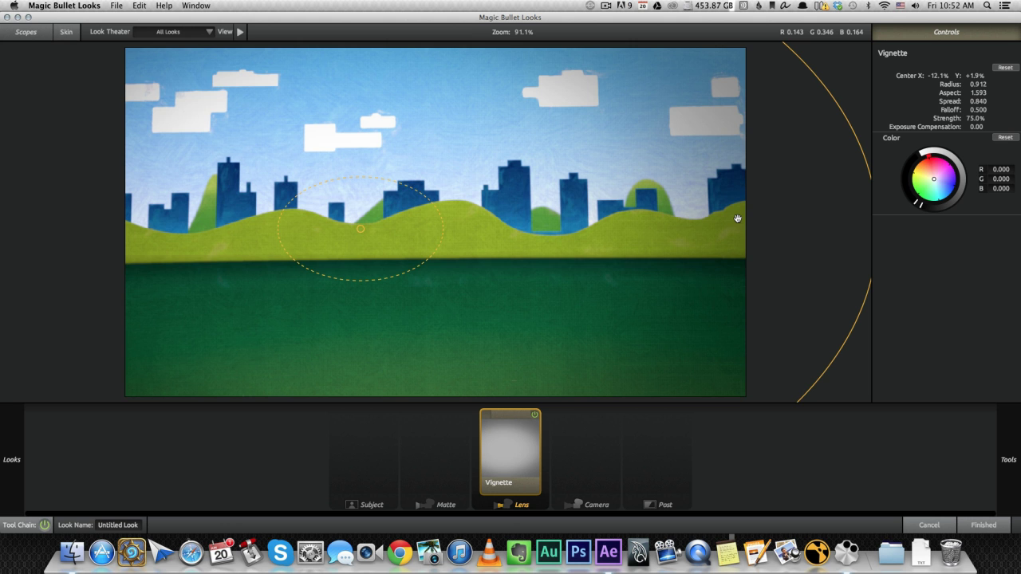
pyautogui.moveTo(363, 229)
pyautogui.mouseDown()
pyautogui.moveTo(397, 206)
pyautogui.moveTo(304, 227)
pyautogui.moveTo(346, 252)
pyautogui.mouseUp()
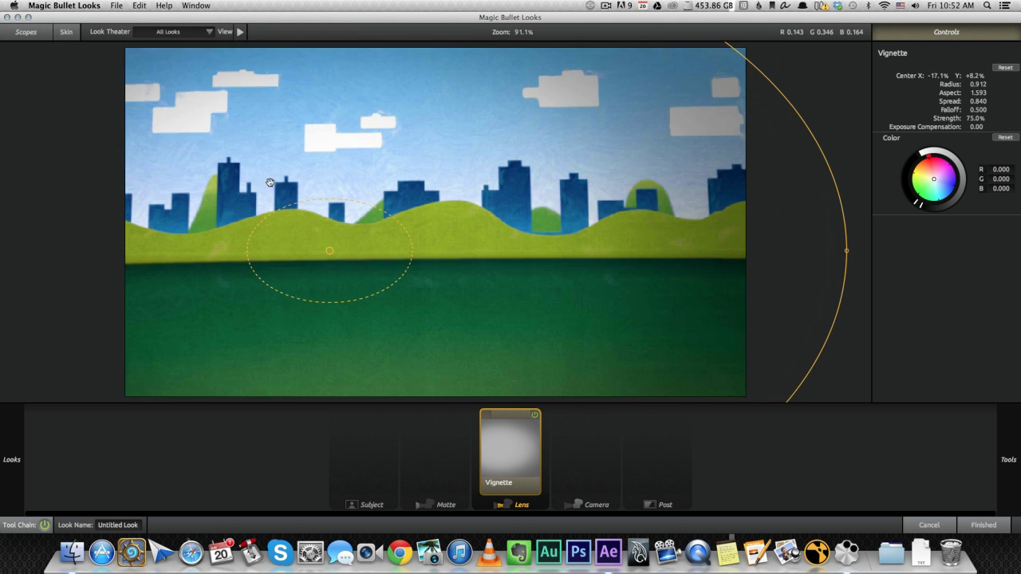
pyautogui.click(8, 17)
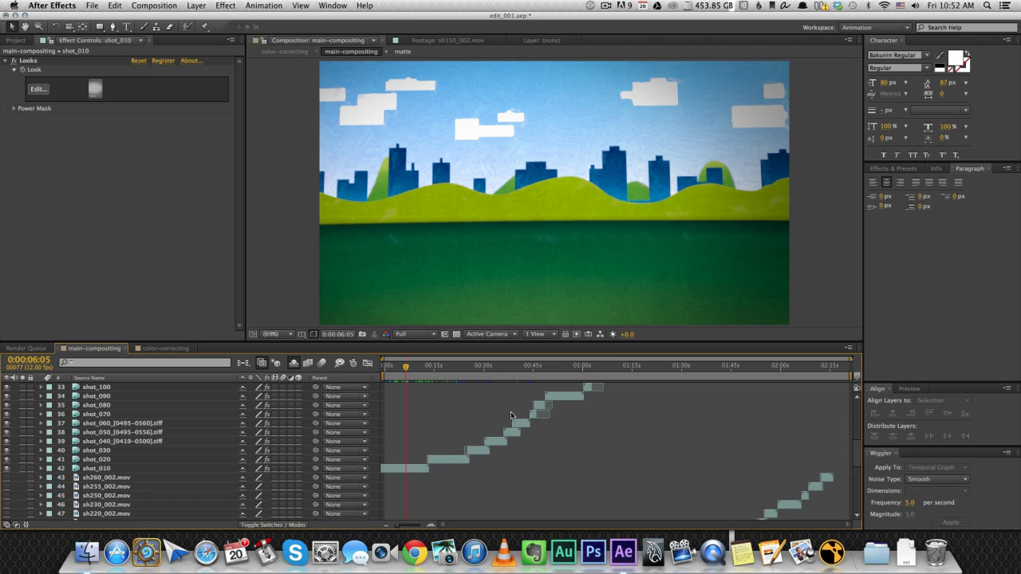
pyautogui.click(446, 368)
pyautogui.click(475, 368)
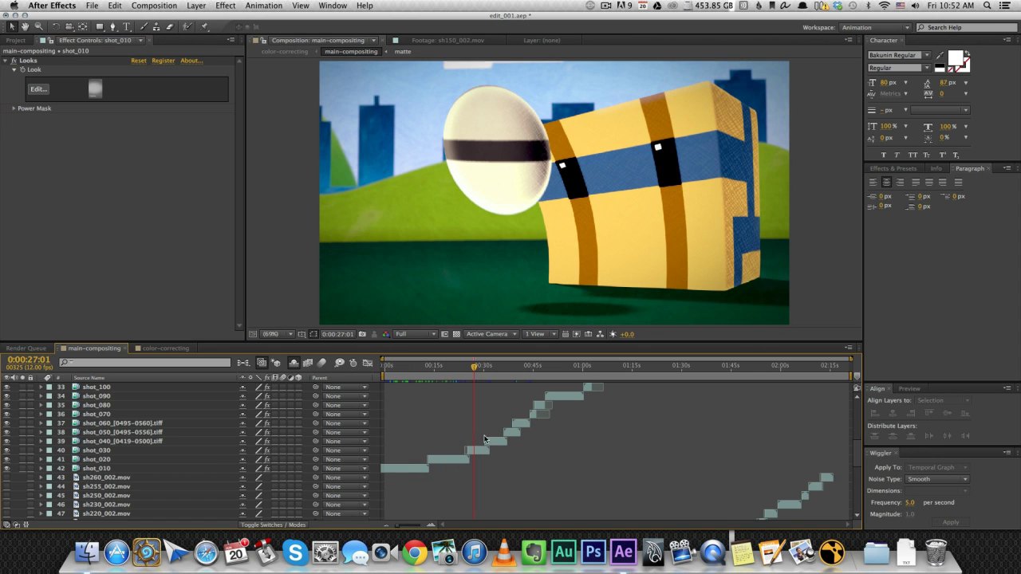
pyautogui.press('space')
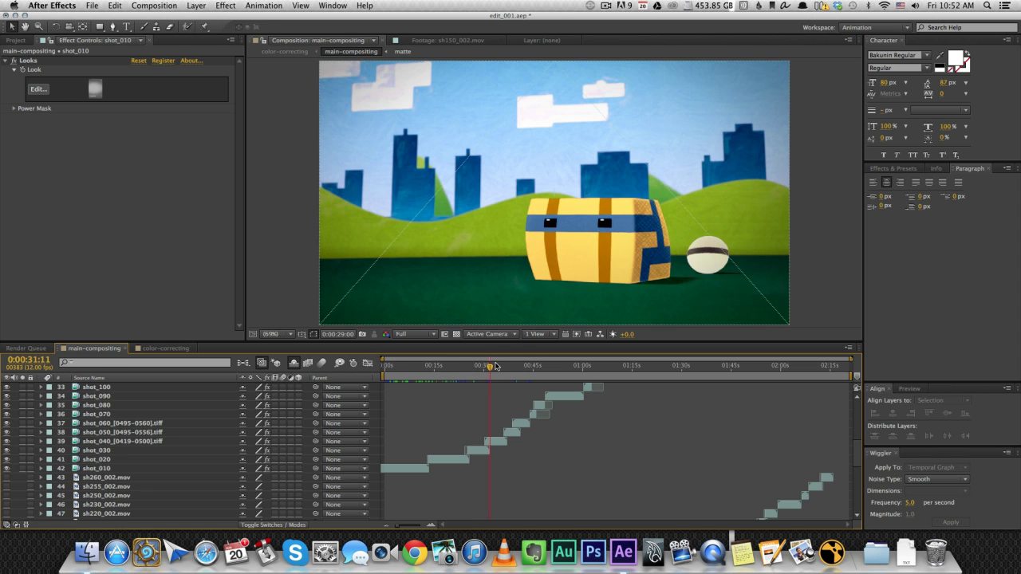
pyautogui.moveTo(490, 366); pyautogui.dragTo(519, 370)
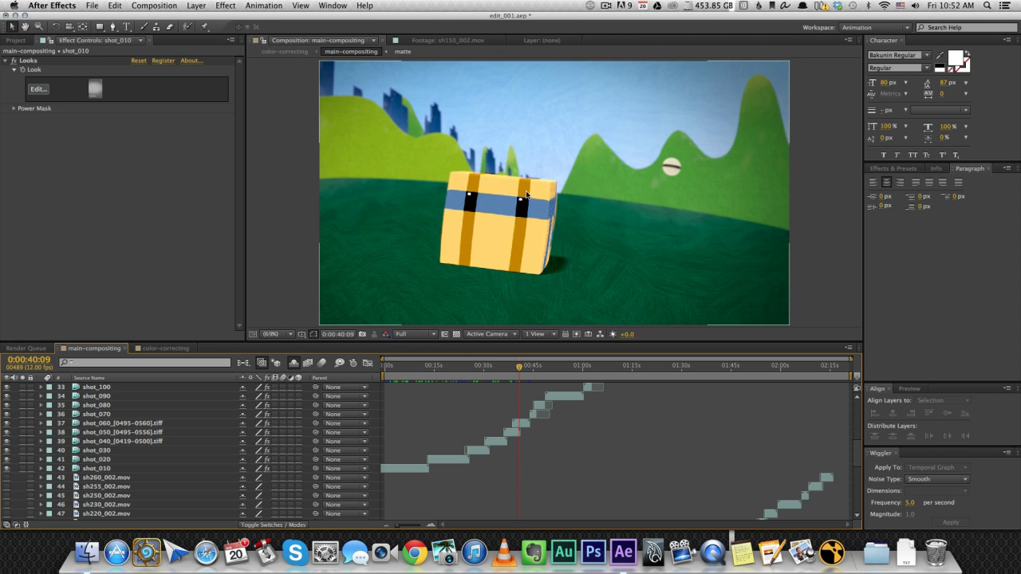
pyautogui.moveTo(527, 369); pyautogui.dragTo(533, 369)
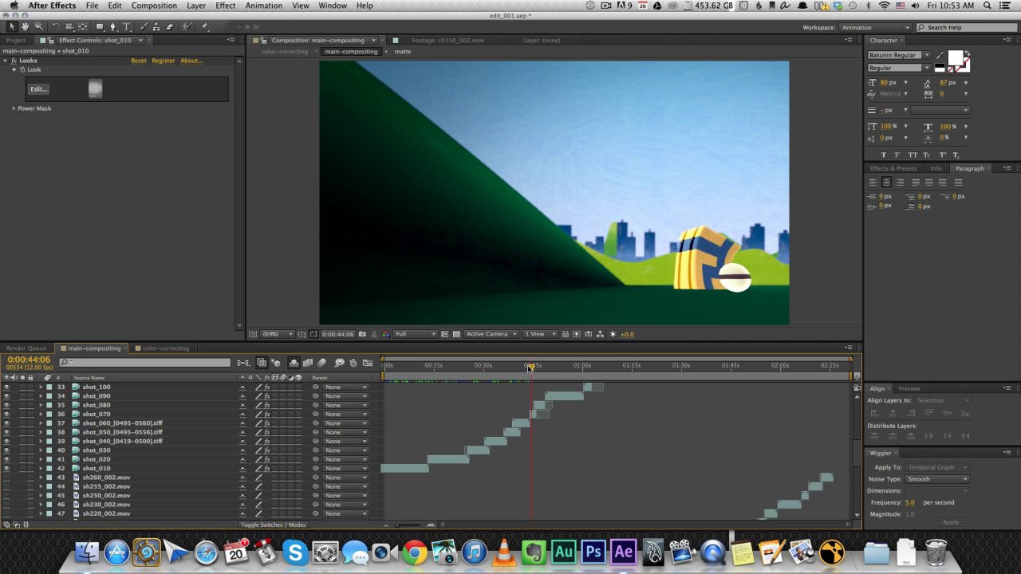
pyautogui.moveTo(530, 366); pyautogui.dragTo(530, 369)
pyautogui.moveTo(530, 369); pyautogui.dragTo(520, 370)
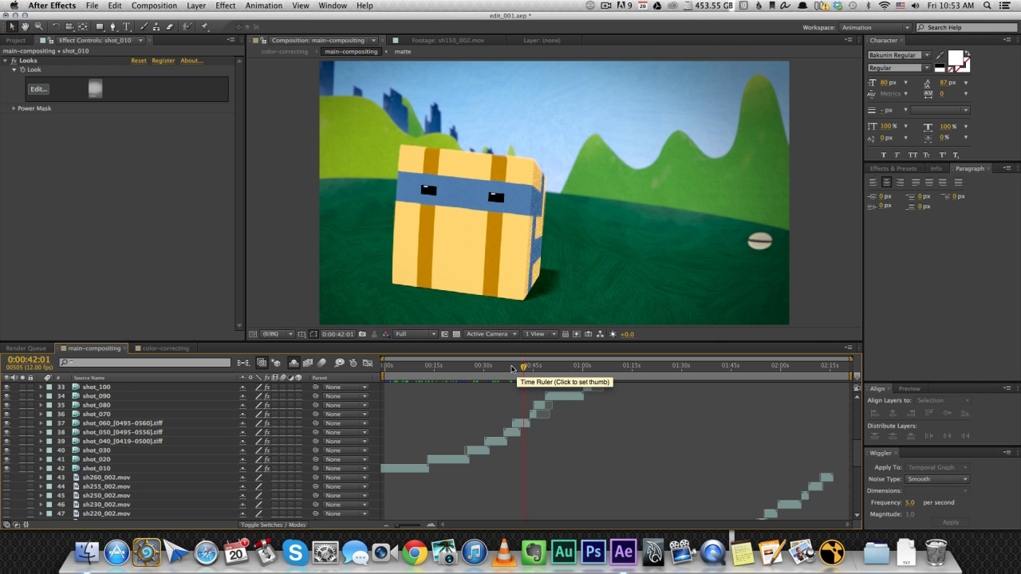
pyautogui.click(507, 370)
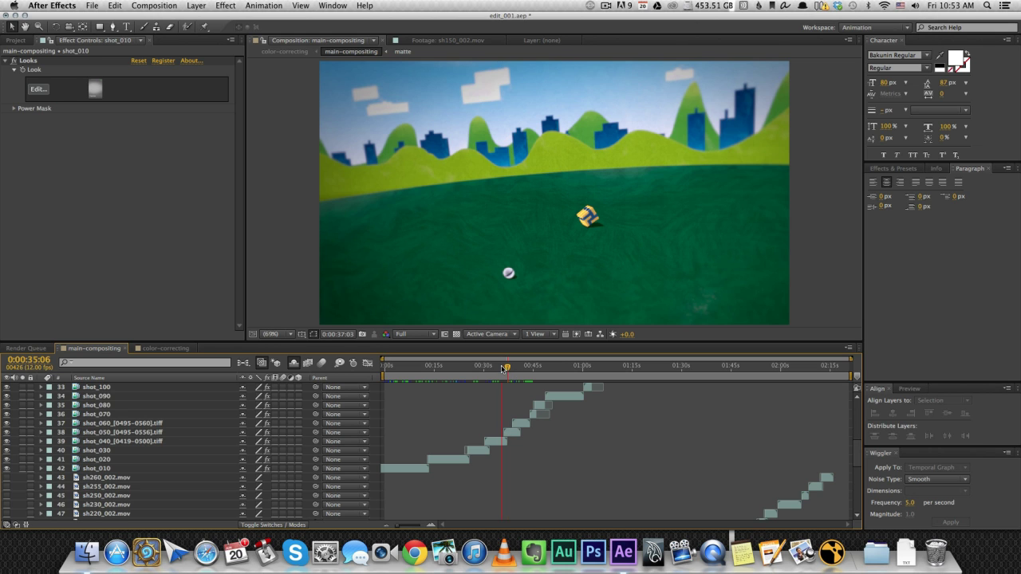
pyautogui.moveTo(502, 368); pyautogui.dragTo(498, 369)
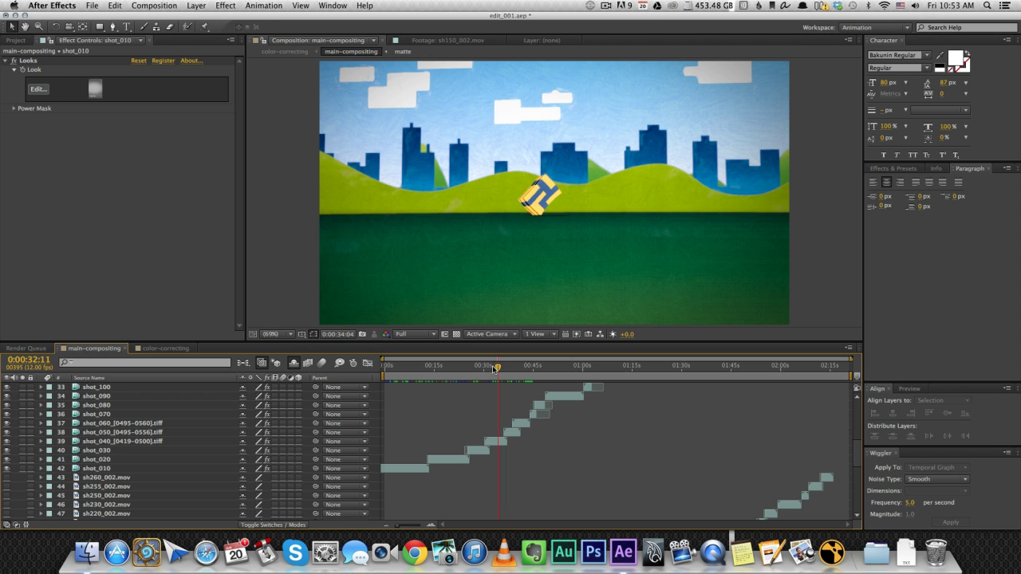
pyautogui.moveTo(497, 366); pyautogui.dragTo(494, 368)
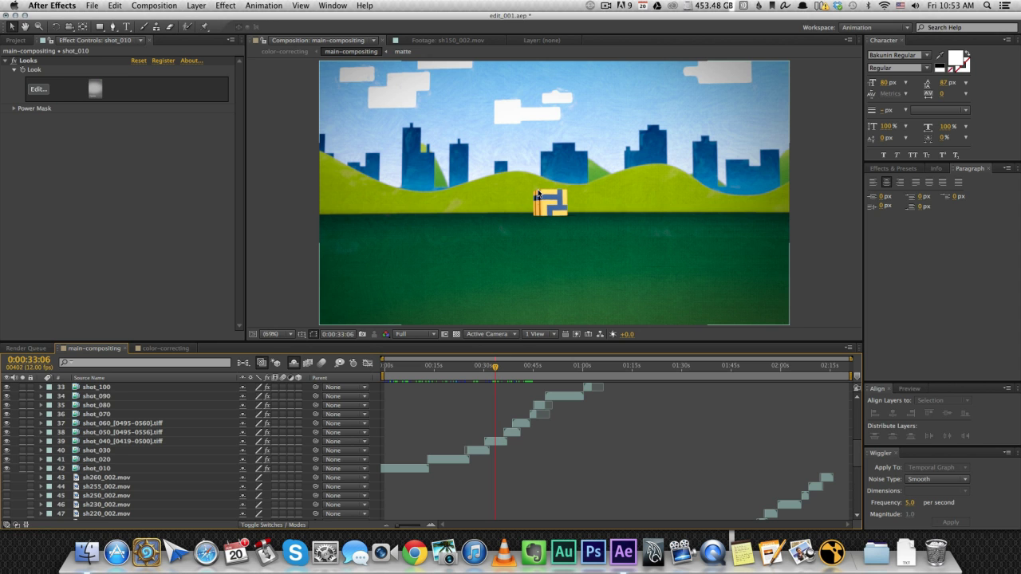
pyautogui.click(508, 368)
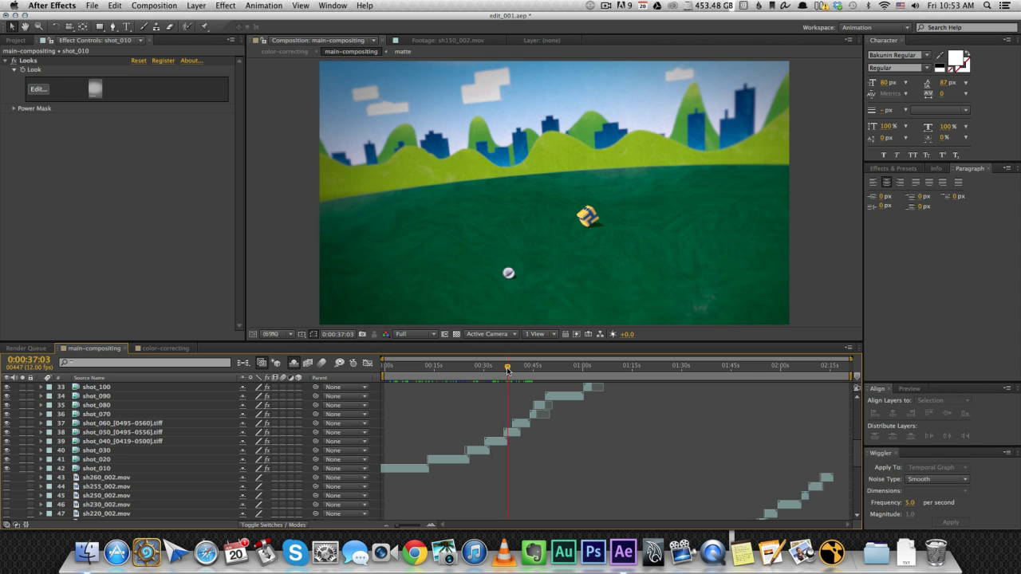
pyautogui.moveTo(508, 369); pyautogui.dragTo(448, 369)
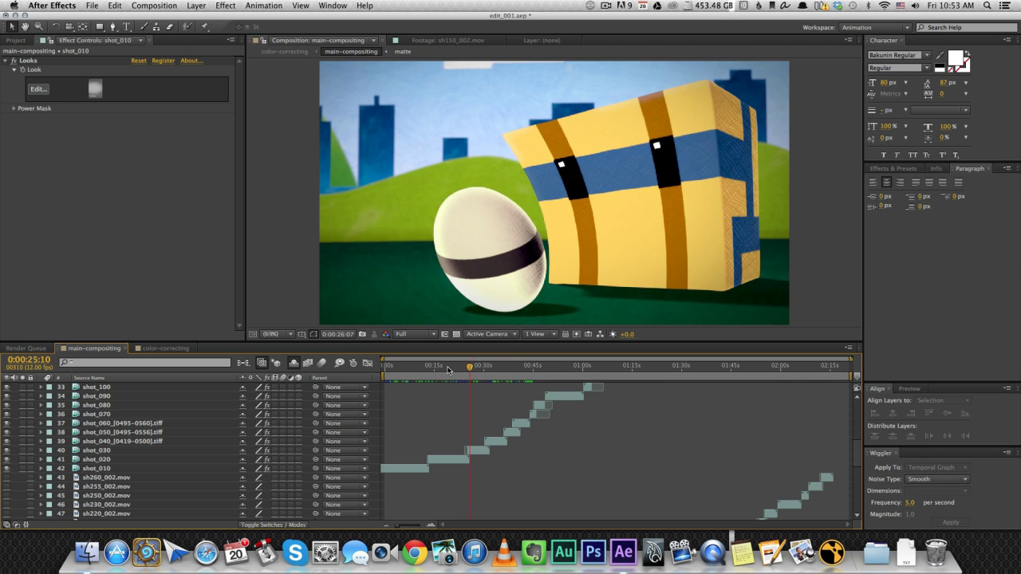
pyautogui.moveTo(444, 370)
pyautogui.mouseDown()
pyautogui.moveTo(397, 373)
pyautogui.moveTo(417, 376)
pyautogui.mouseUp()
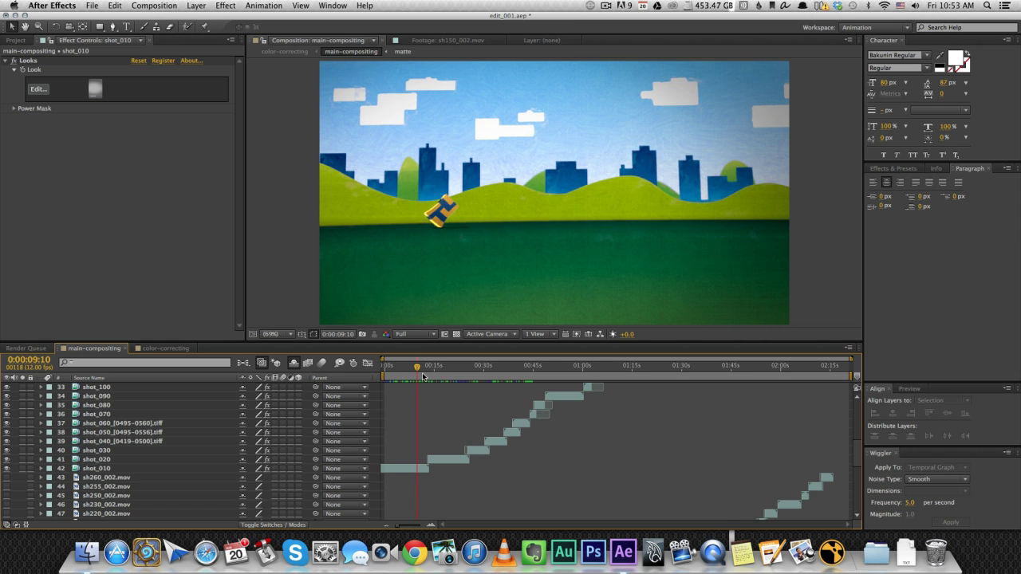
pyautogui.moveTo(453, 368); pyautogui.dragTo(494, 369)
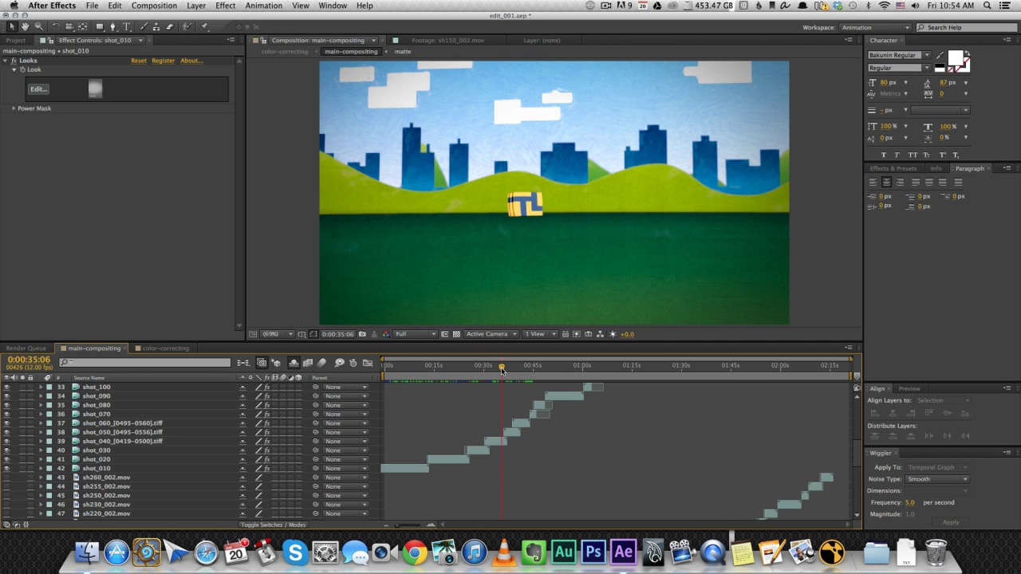
pyautogui.moveTo(493, 369); pyautogui.dragTo(622, 374)
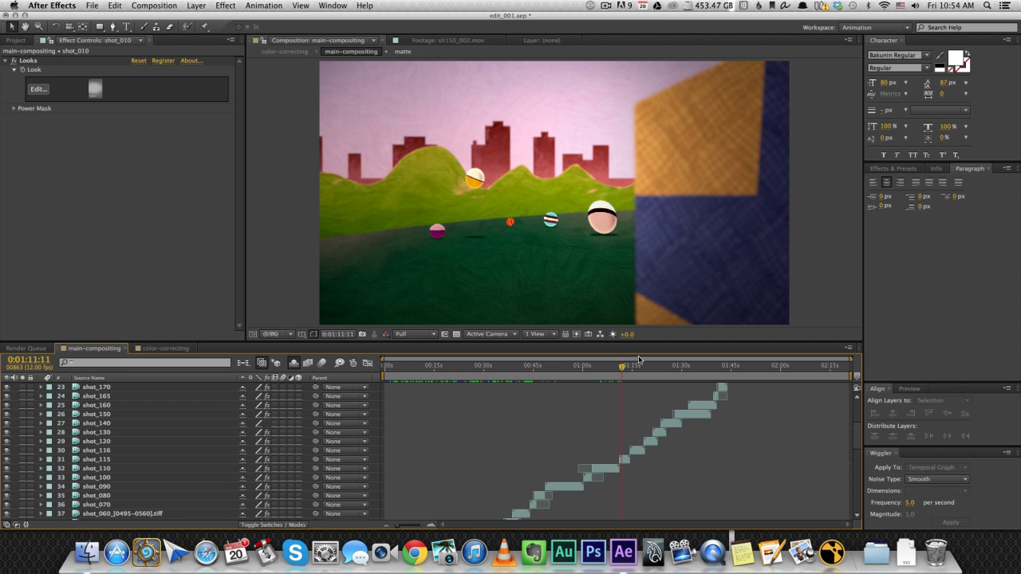
pyautogui.moveTo(626, 369); pyautogui.dragTo(786, 367)
pyautogui.scroll(2, 754, 415)
pyautogui.scroll(2, 706, 374)
pyautogui.click(785, 367)
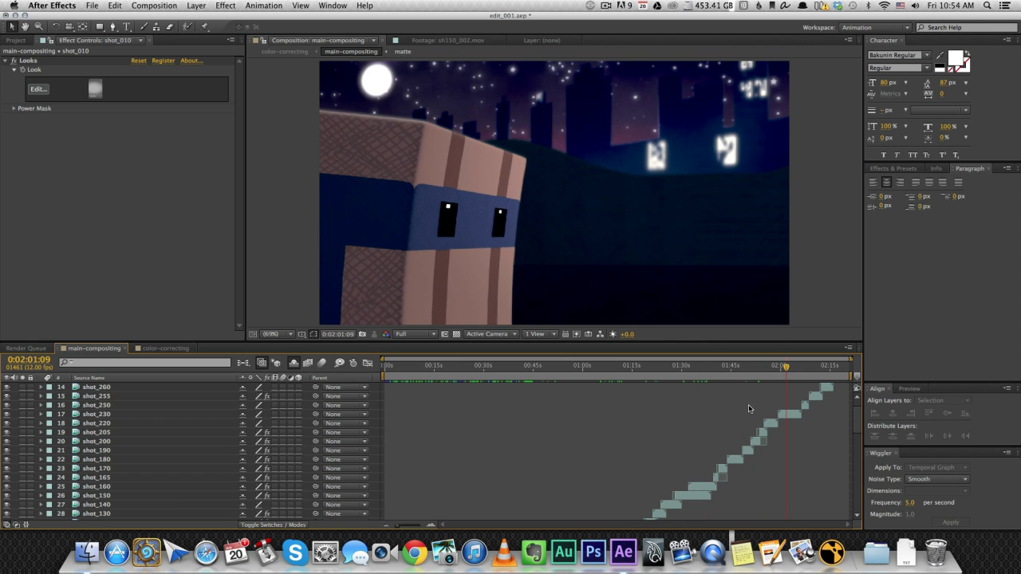
pyautogui.scroll(-2, 748, 408)
pyautogui.scroll(3, 812, 416)
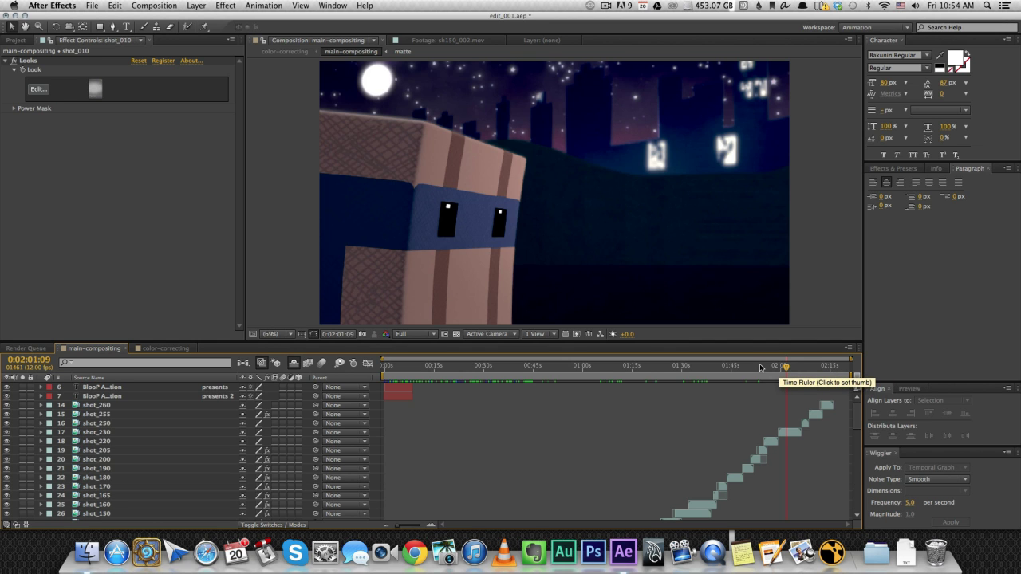
pyautogui.click(754, 367)
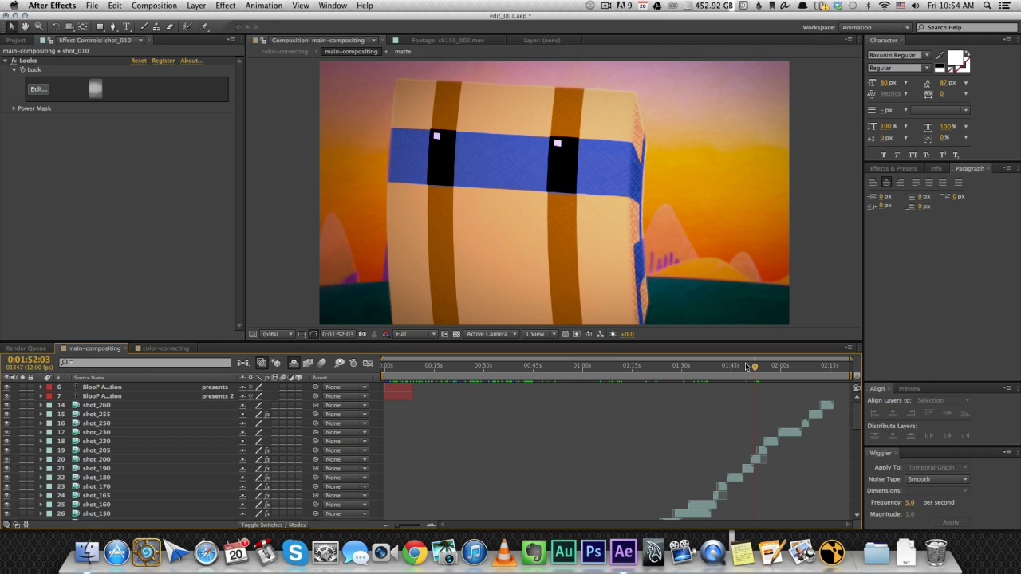
pyautogui.moveTo(747, 367)
pyautogui.mouseDown()
pyautogui.moveTo(761, 366)
pyautogui.moveTo(736, 370)
pyautogui.mouseUp()
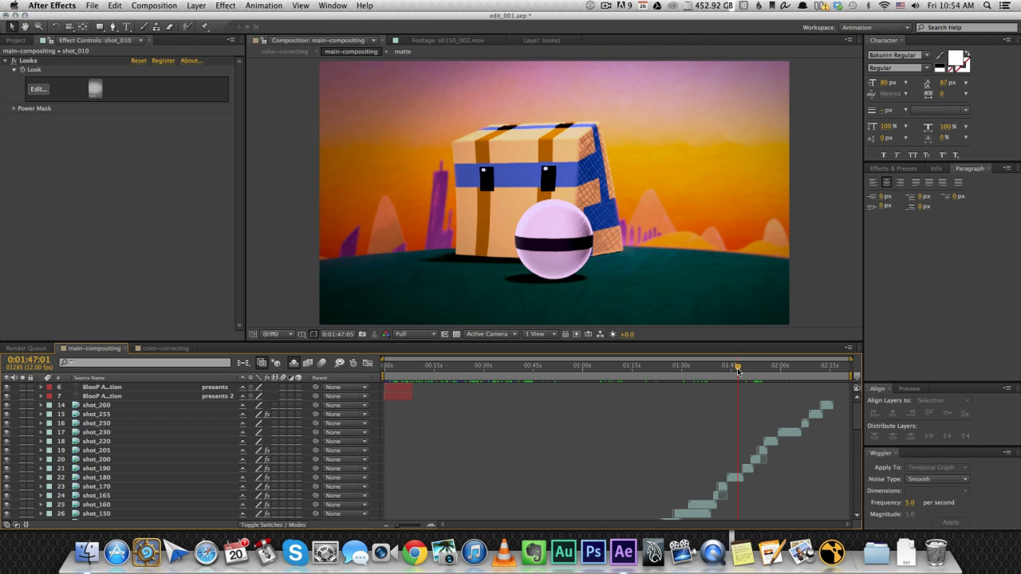
pyautogui.press('Home')
pyautogui.click(414, 368)
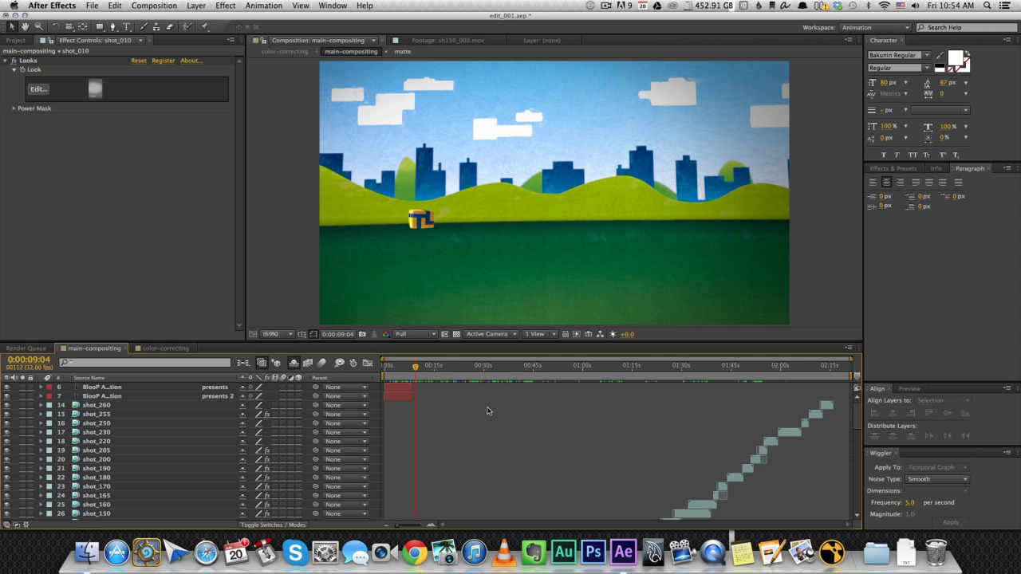
pyautogui.scroll(-3, 481, 412)
pyautogui.scroll(-3, 475, 412)
pyautogui.scroll(-3, 471, 410)
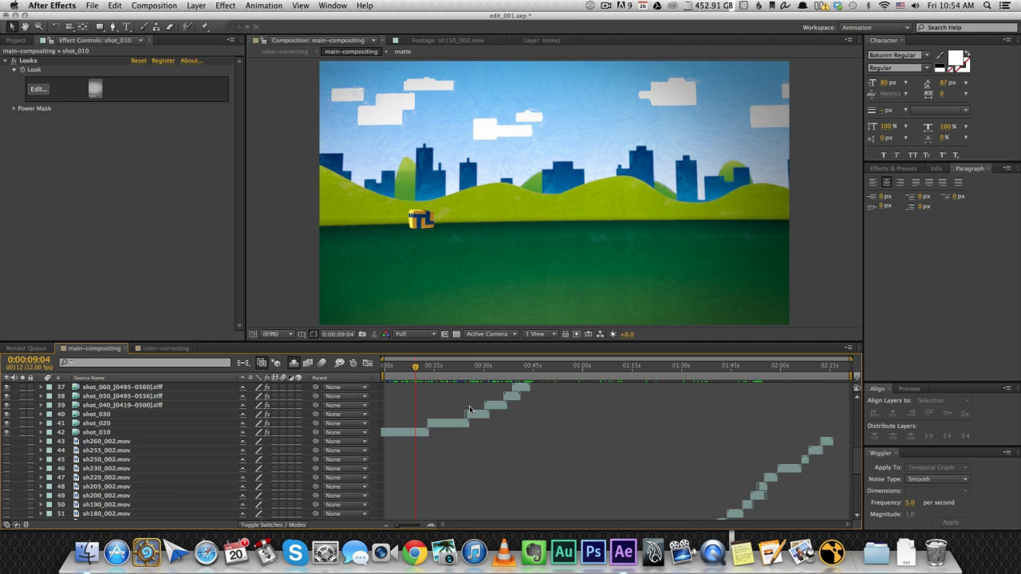
pyautogui.press('=')
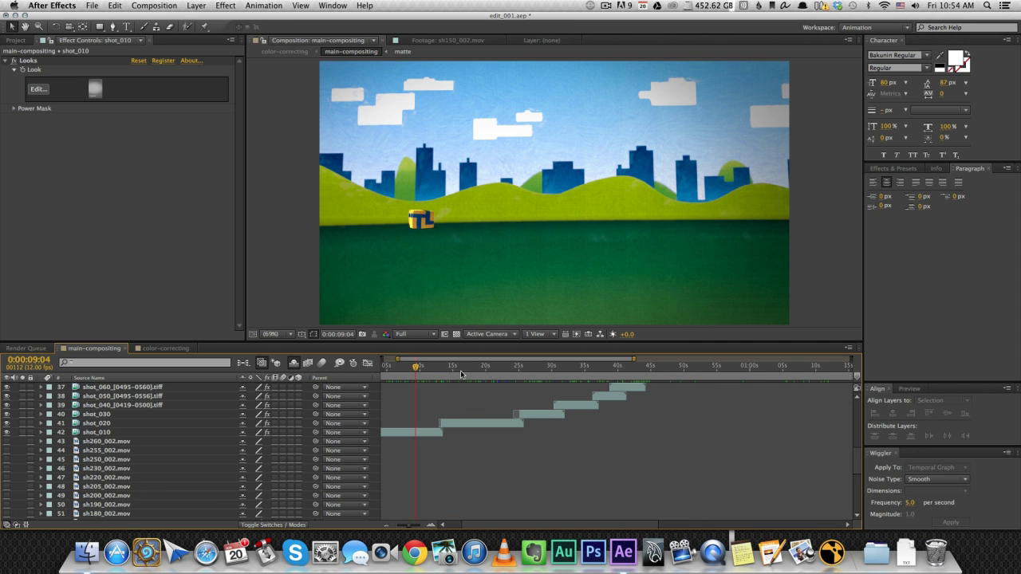
# Apply the Curves effect to shot_020 by searching 'curv' in Effects & Presets.
pyautogui.click(471, 369)
pyautogui.click(501, 423)
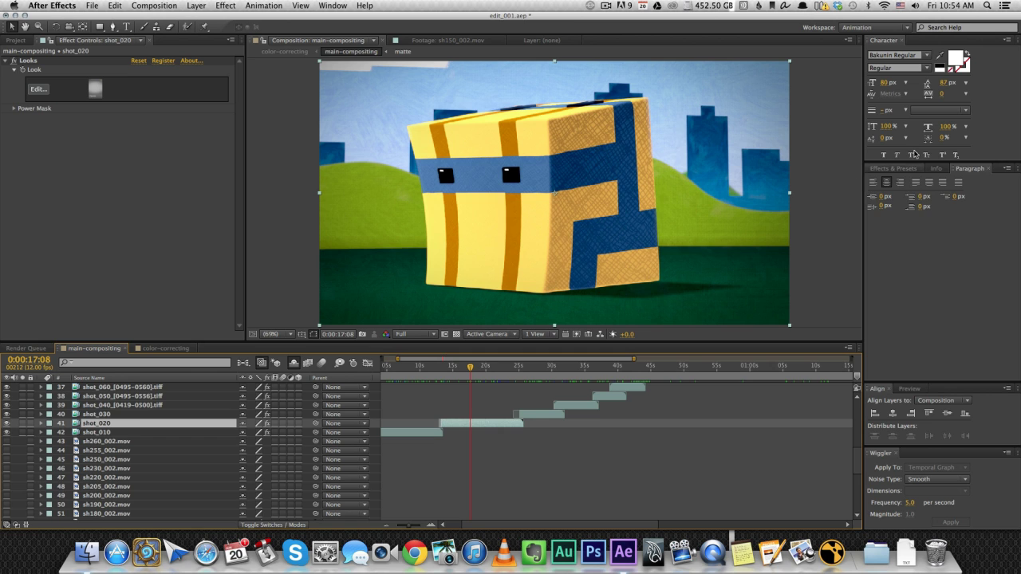
pyautogui.click(906, 169)
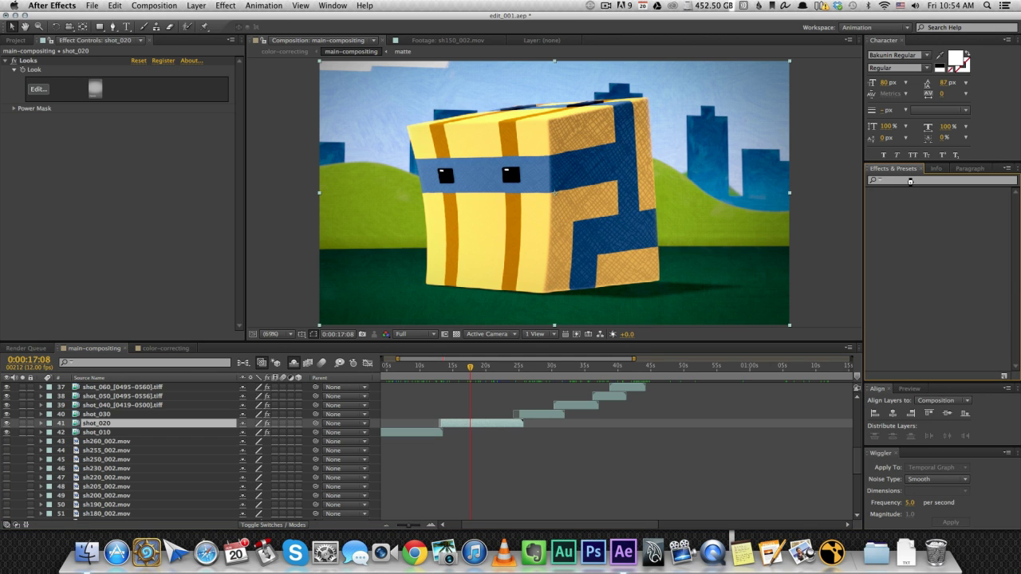
pyautogui.click(910, 181)
pyautogui.write('cu')
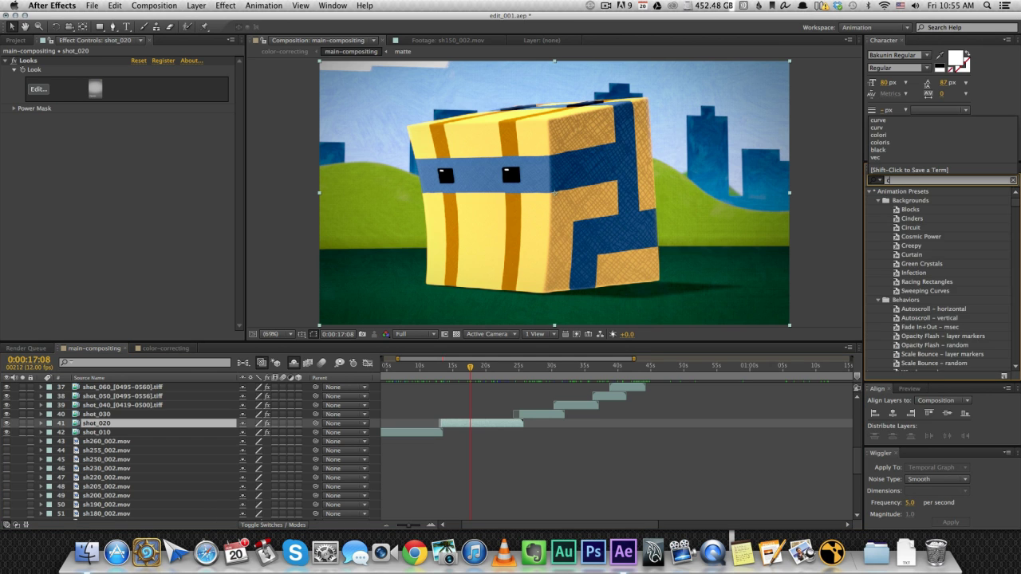
pyautogui.write('rv')
pyautogui.doubleClick(901, 227)
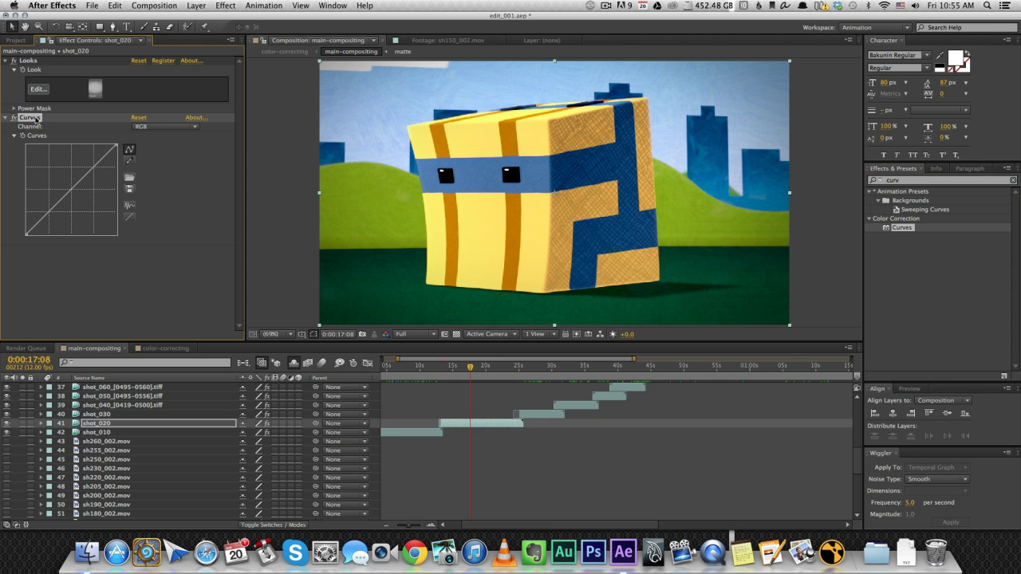
# Return to a frame of shot_020 and reselect it to show its Curves controls.
pyautogui.scroll(1, 488, 407)
pyautogui.scroll(1, 482, 394)
pyautogui.scroll(2, 477, 382)
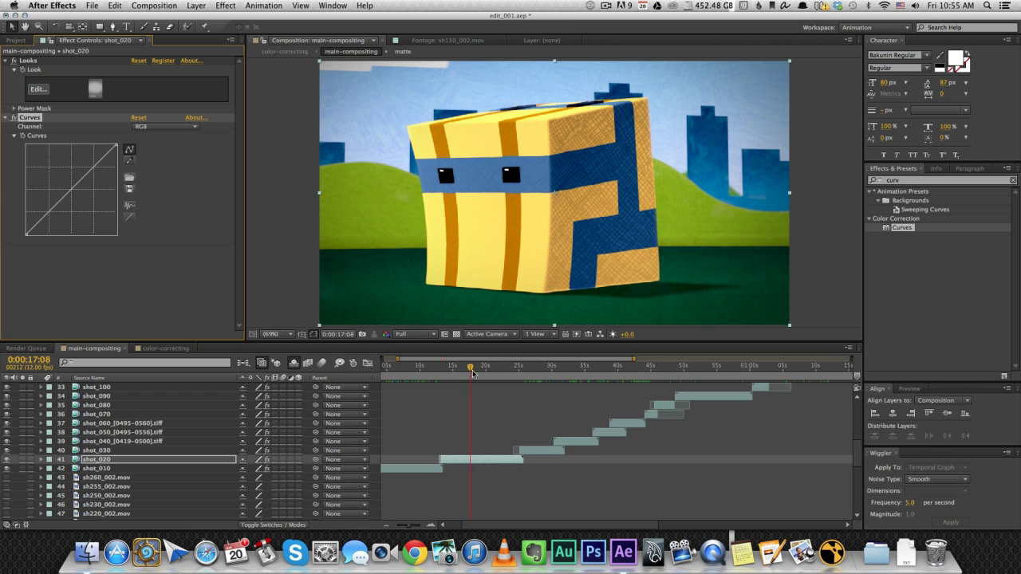
pyautogui.click(490, 459)
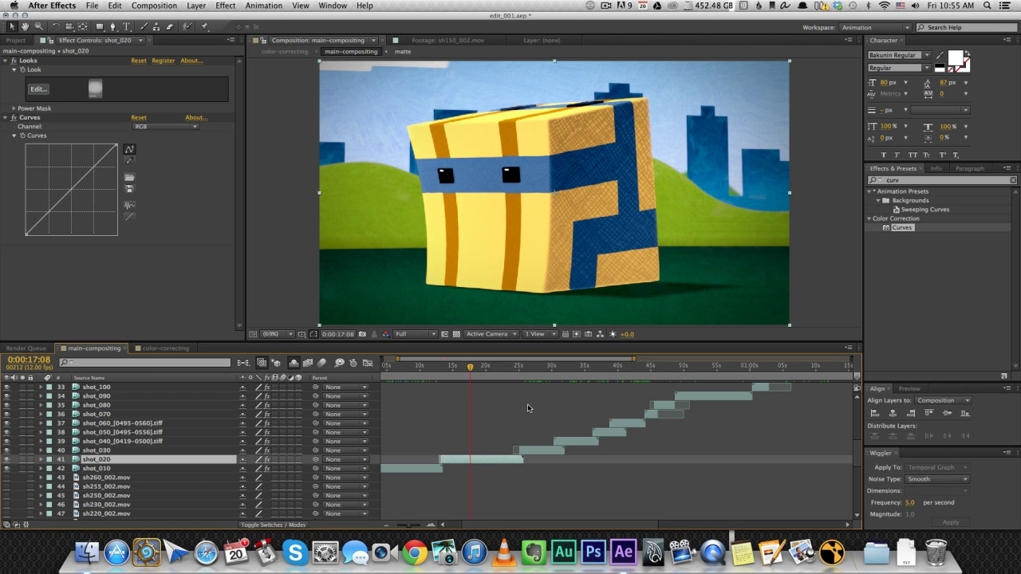
pyautogui.click(540, 366)
pyautogui.click(548, 451)
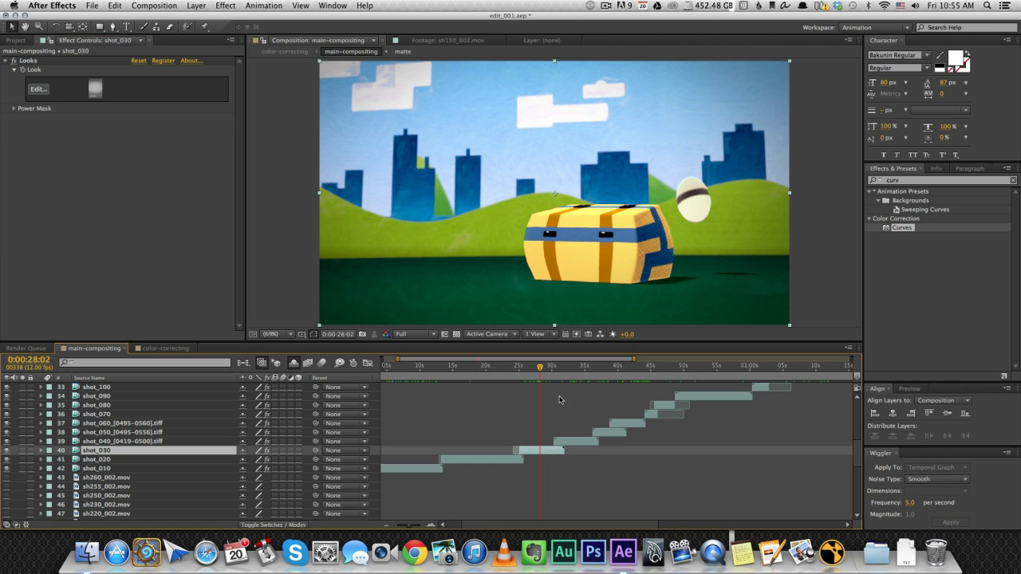
pyautogui.click(504, 367)
pyautogui.click(504, 460)
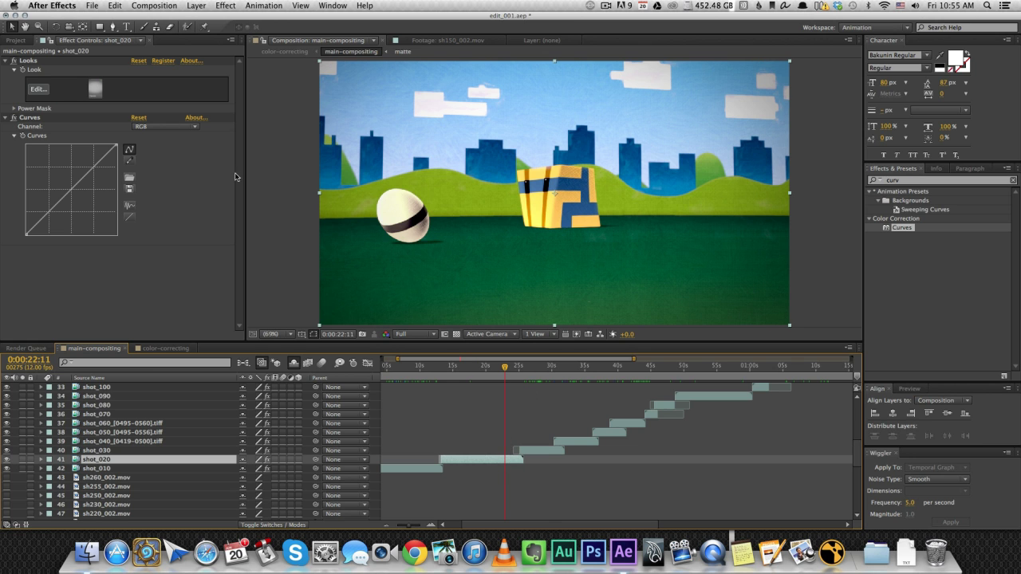
# Set the Curves channel to Red, raise the curve and preview frame 0:00:22:03.
pyautogui.click(165, 126)
pyautogui.click(160, 149)
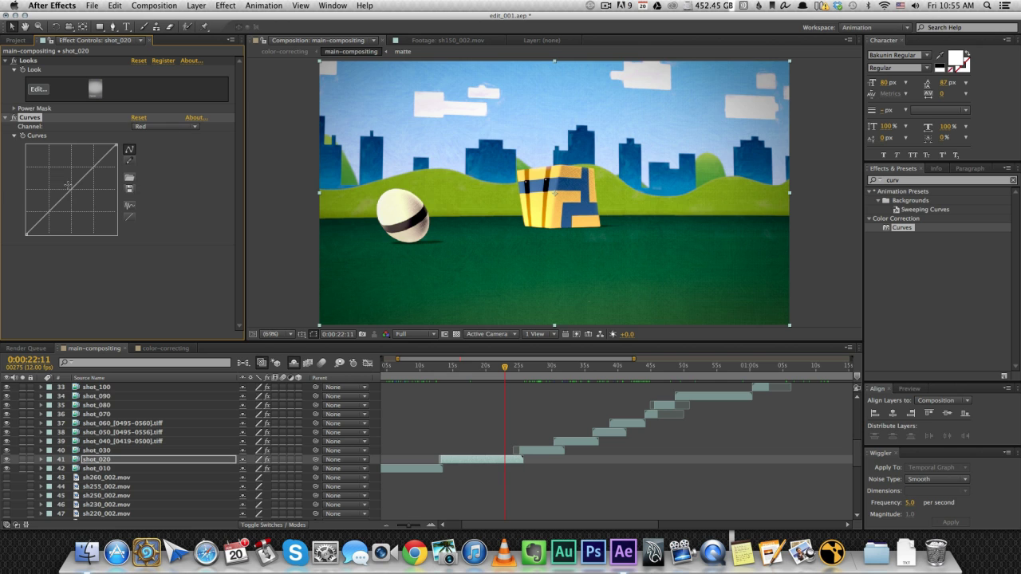
pyautogui.moveTo(67, 185); pyautogui.dragTo(64, 166)
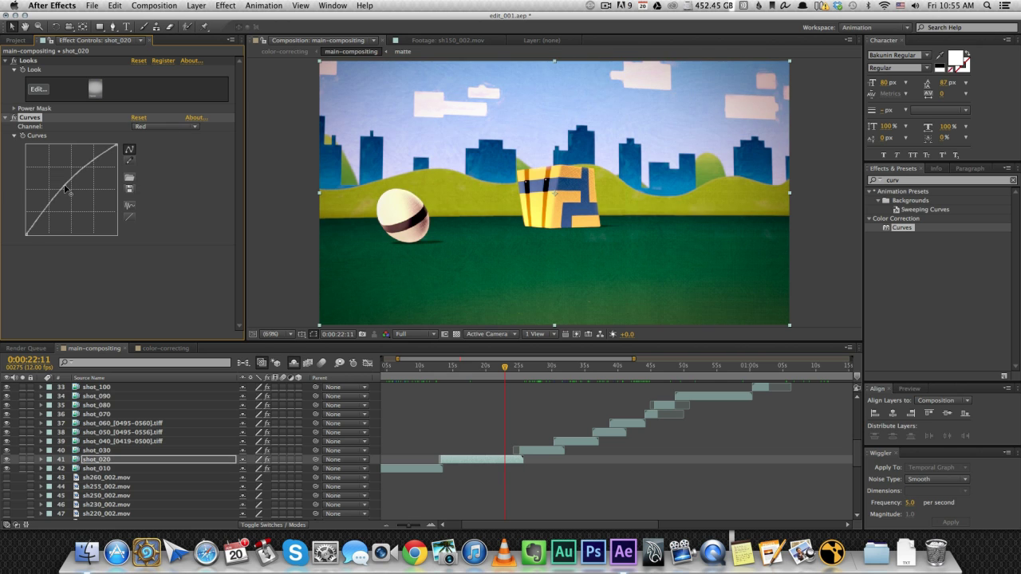
pyautogui.click(513, 405)
pyautogui.moveTo(536, 369); pyautogui.dragTo(501, 371)
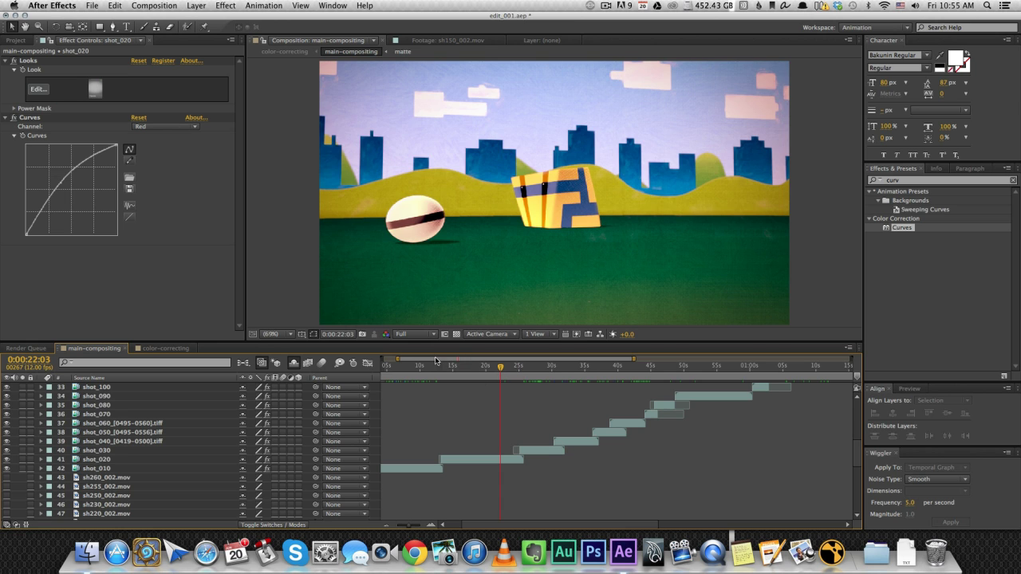
pyautogui.click(385, 334)
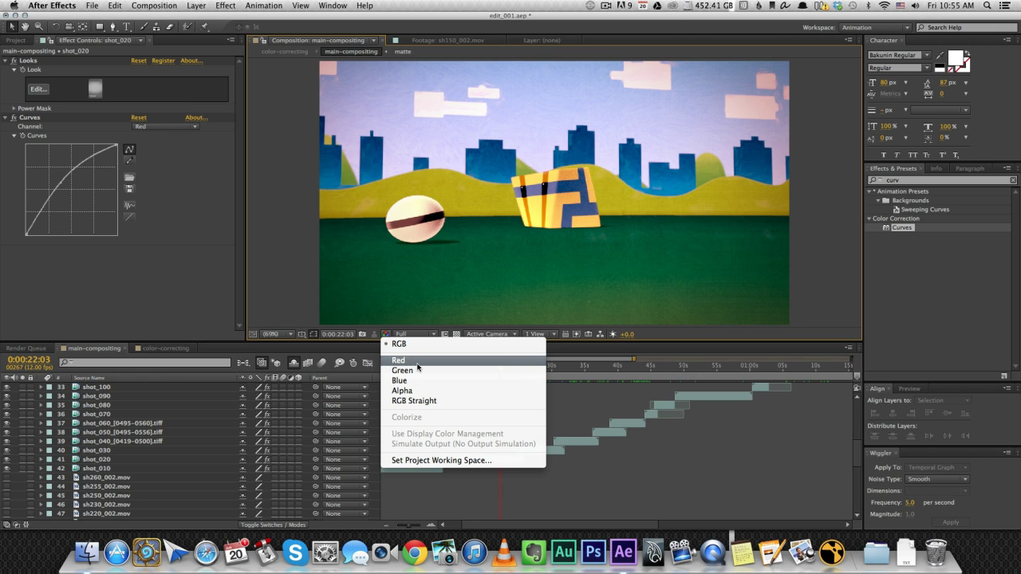
# Show only the red channel in the viewer and scrub to the wide shot at 0:00:24:08.
pyautogui.click(416, 362)
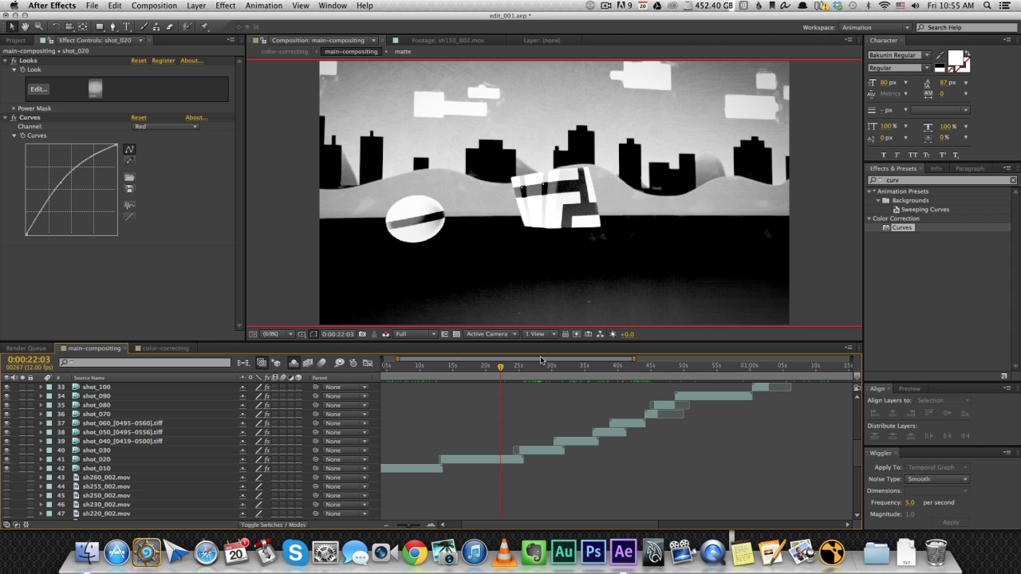
pyautogui.moveTo(528, 368)
pyautogui.mouseDown()
pyautogui.moveTo(503, 372)
pyautogui.moveTo(525, 372)
pyautogui.mouseUp()
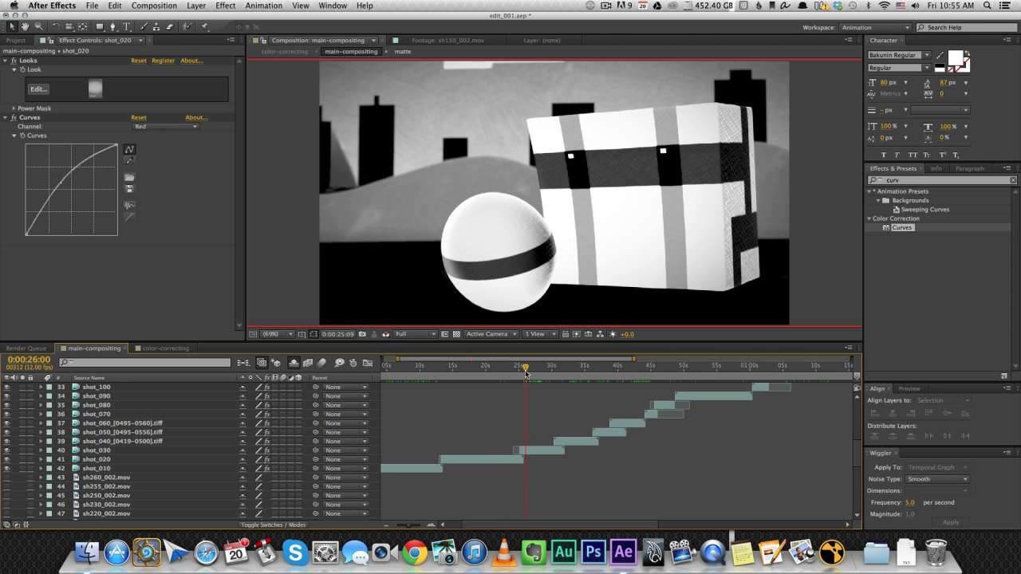
pyautogui.moveTo(524, 373); pyautogui.dragTo(511, 372)
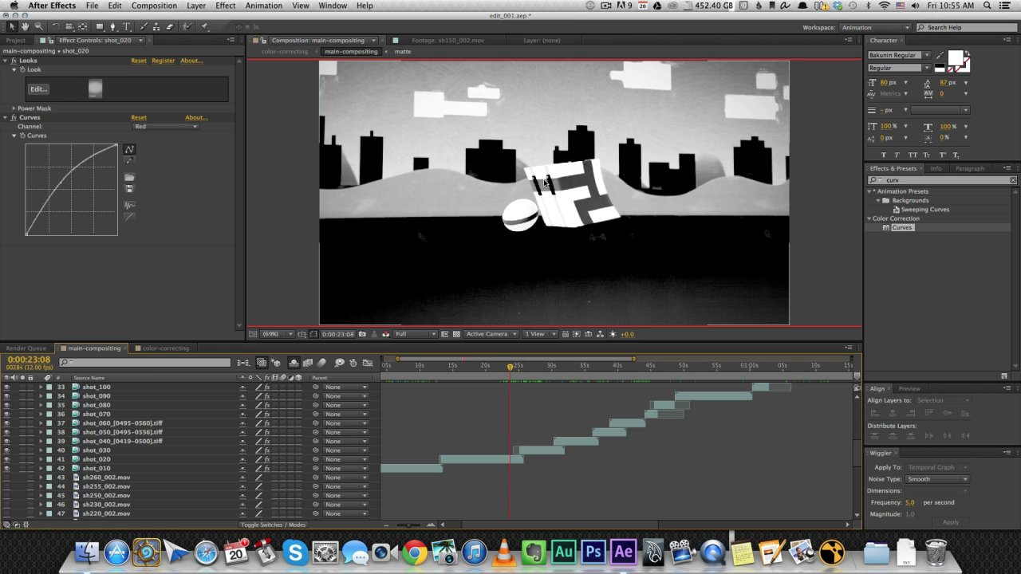
pyautogui.press('o')
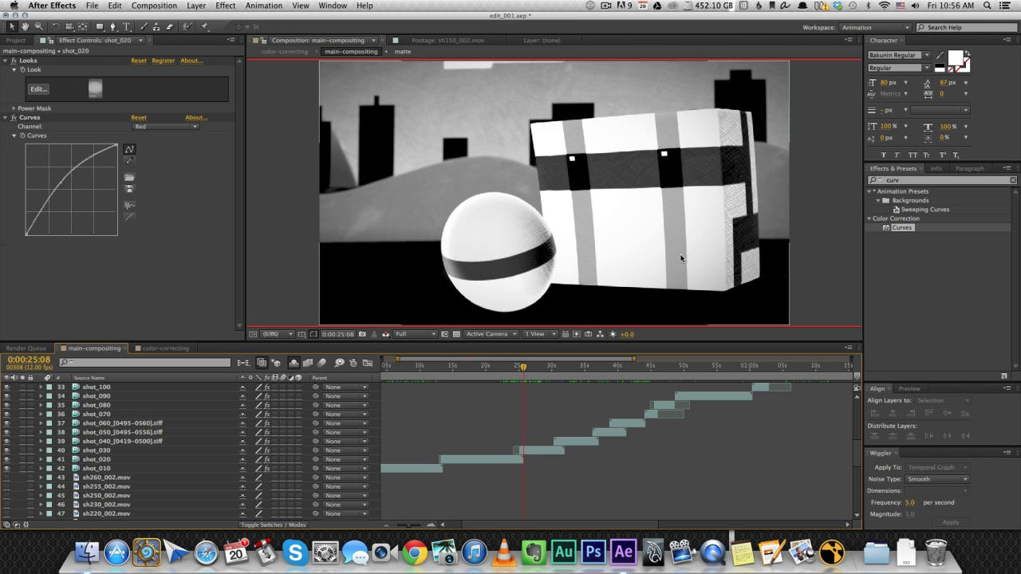
pyautogui.moveTo(527, 367); pyautogui.dragTo(517, 367)
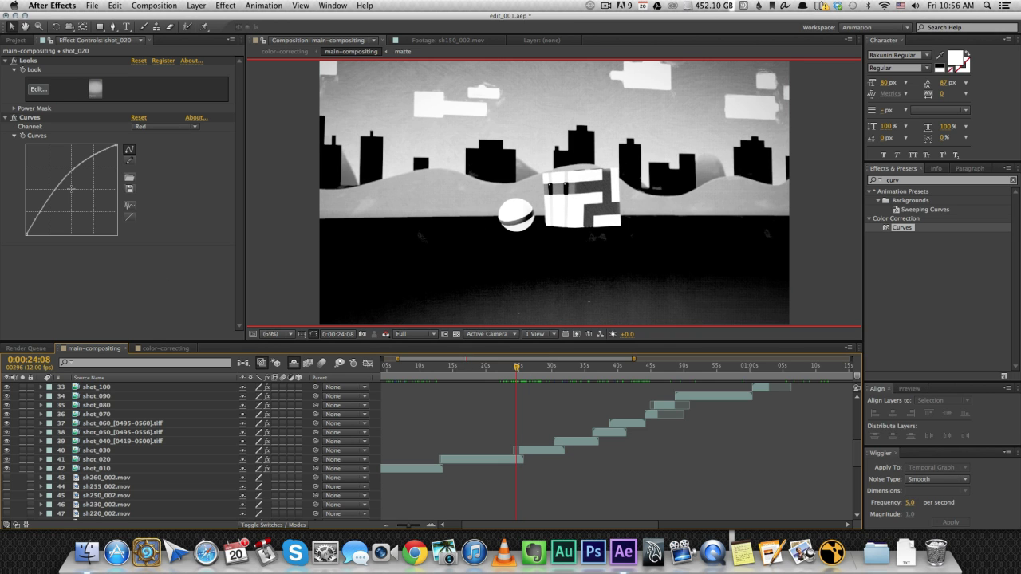
# Flatten the red curve back to a straight diagonal and scrub to check it.
pyautogui.moveTo(60, 183); pyautogui.dragTo(67, 195)
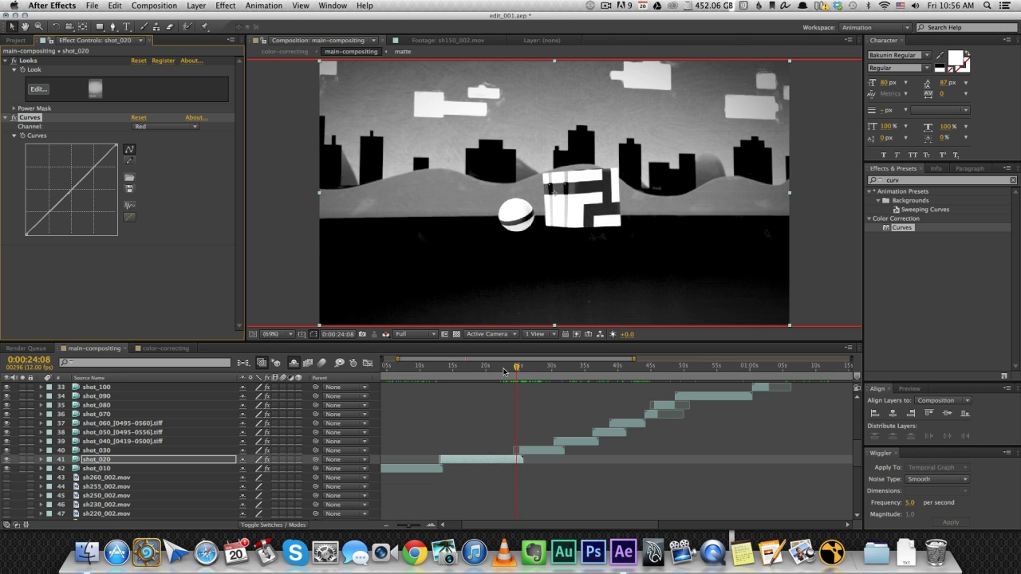
pyautogui.moveTo(516, 367); pyautogui.dragTo(518, 372)
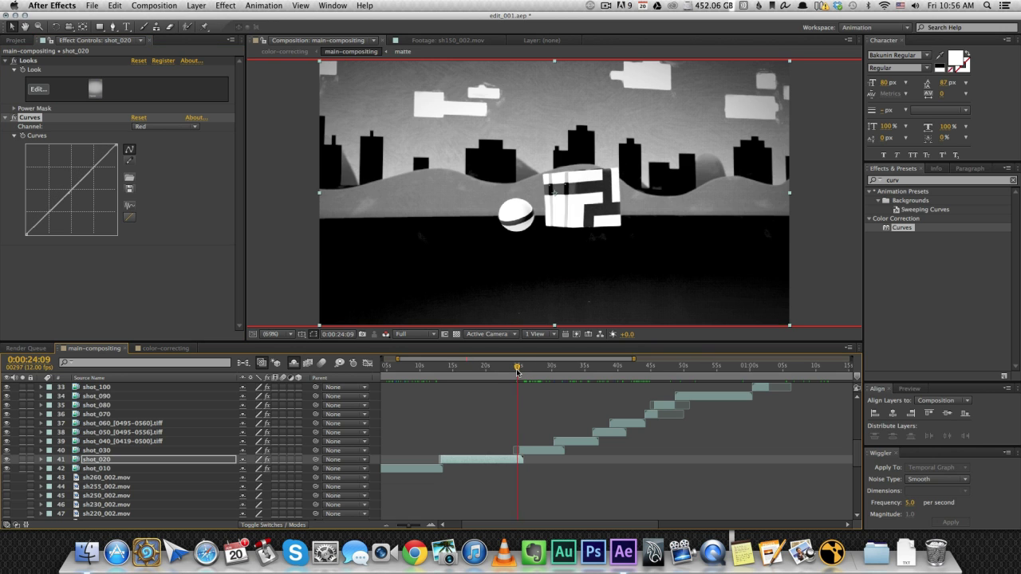
pyautogui.click(69, 194)
pyautogui.moveTo(519, 367); pyautogui.dragTo(517, 369)
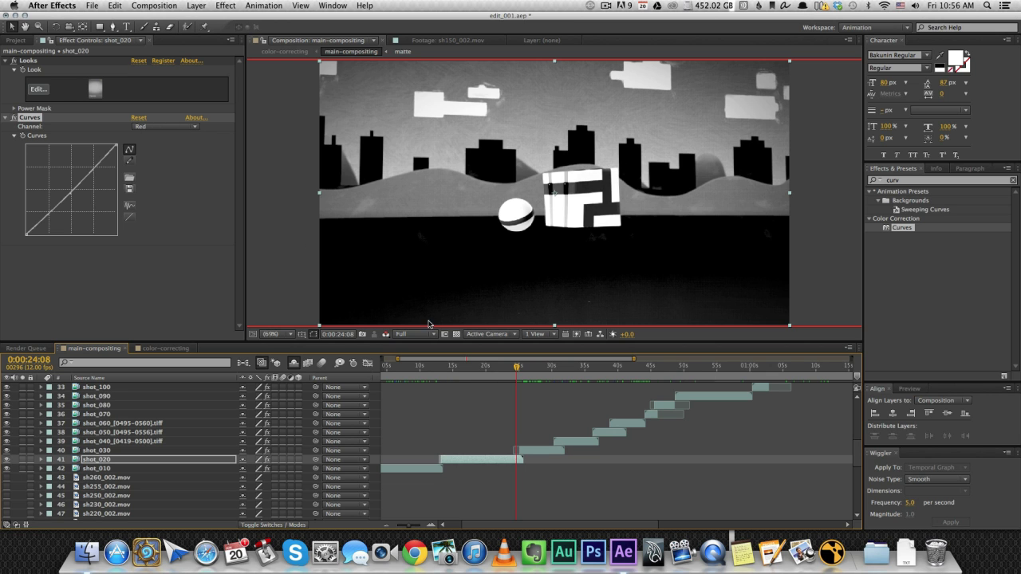
# View the green channel alone and switch Curves to Green, nudging the green curve.
pyautogui.click(385, 334)
pyautogui.click(434, 371)
pyautogui.click(163, 127)
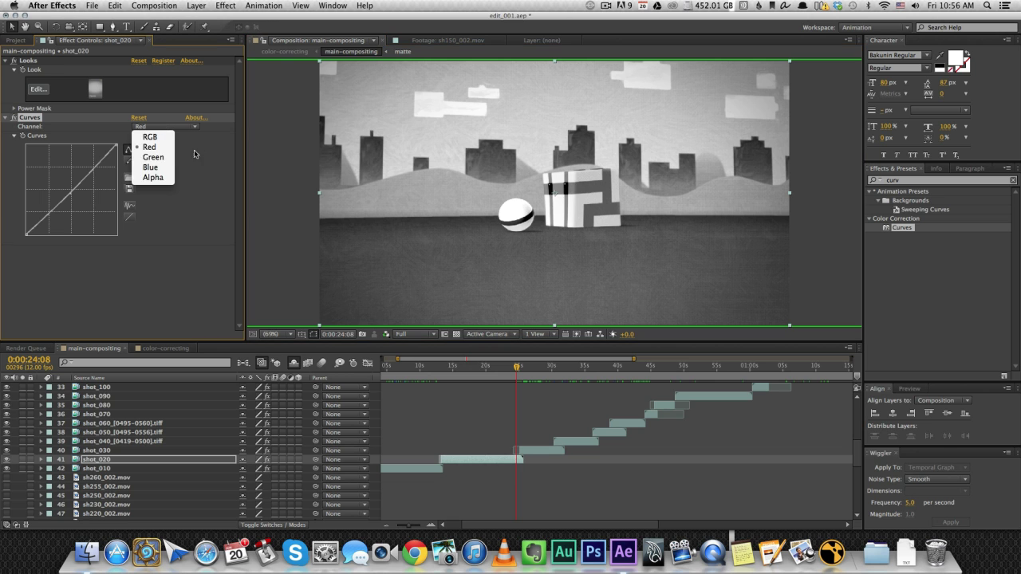
pyautogui.click(153, 157)
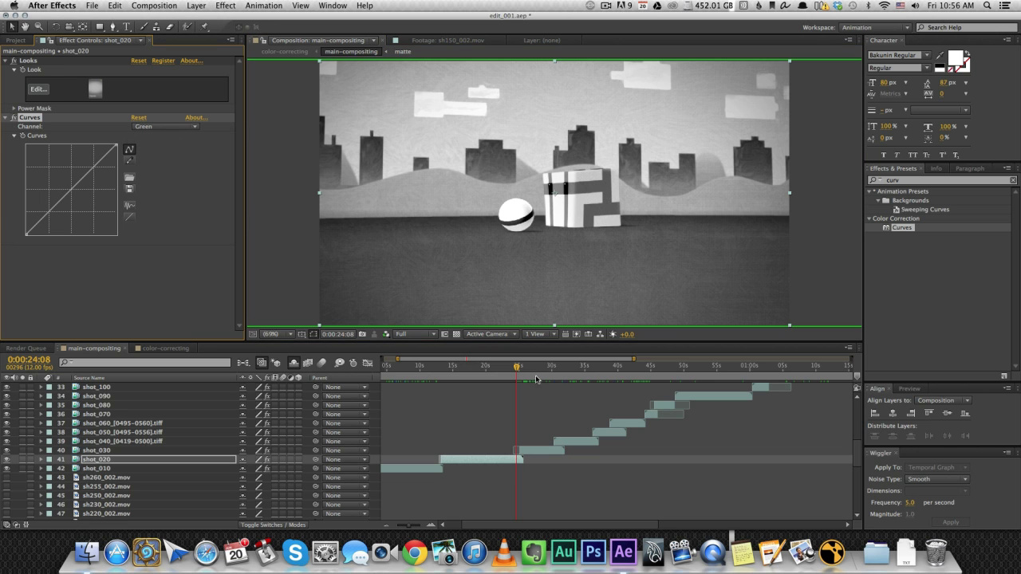
pyautogui.moveTo(522, 369); pyautogui.dragTo(516, 372)
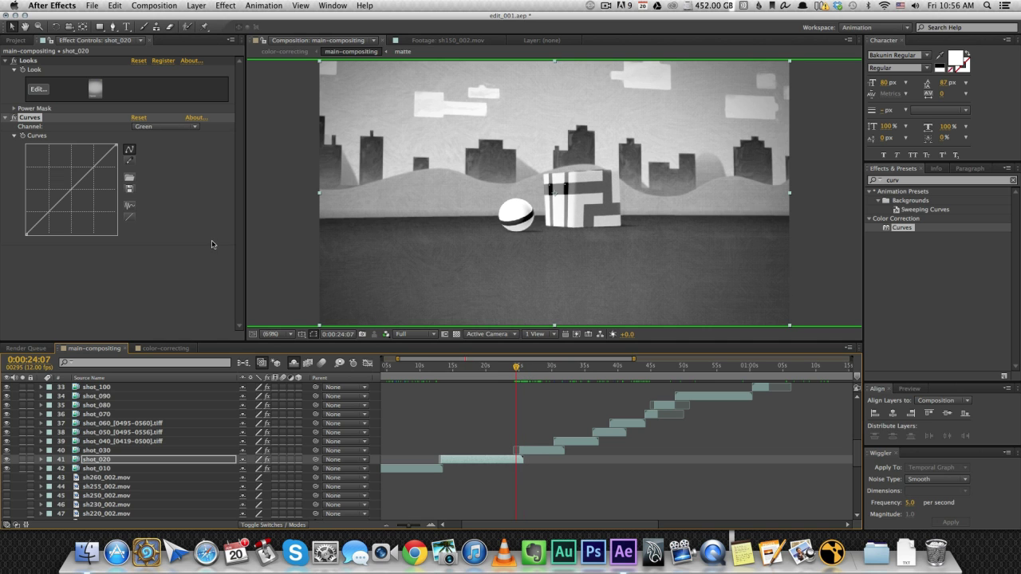
pyautogui.moveTo(71, 186); pyautogui.dragTo(70, 190)
pyautogui.moveTo(524, 374); pyautogui.dragTo(520, 372)
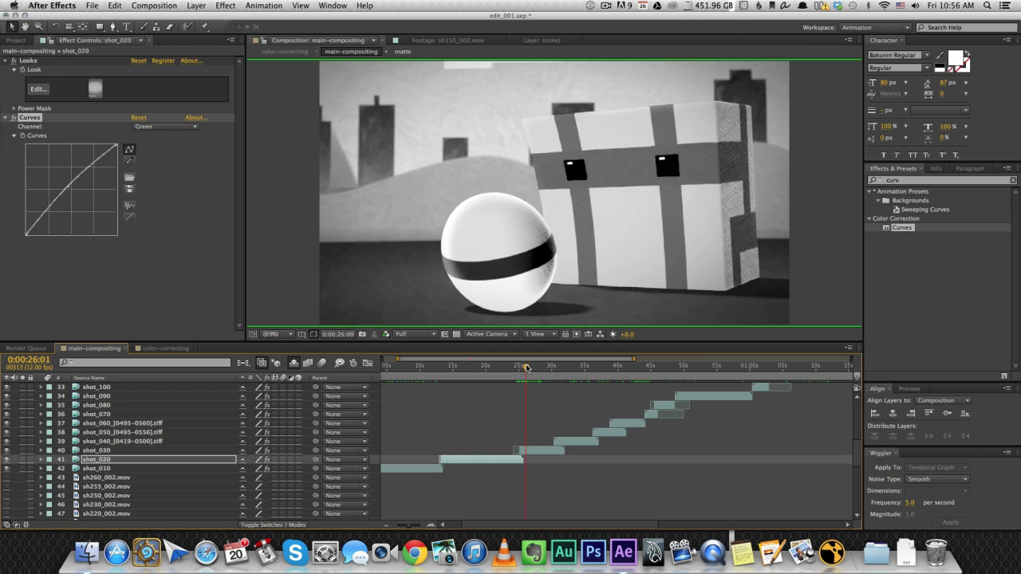
# View the blue channel alone and switch Curves to Blue, scrubbing through shot_020.
pyautogui.click(386, 334)
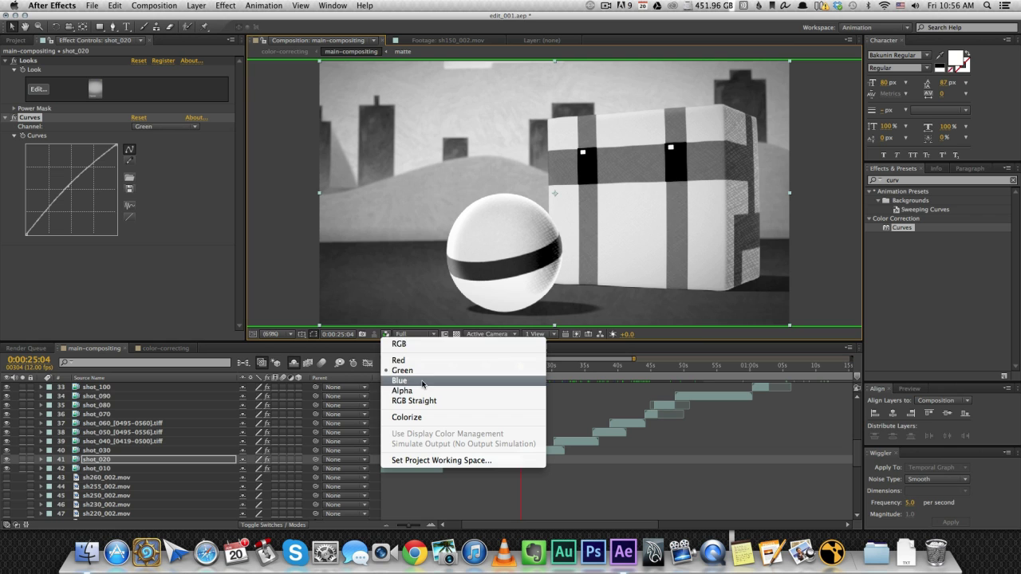
pyautogui.click(399, 380)
pyautogui.click(165, 126)
pyautogui.click(163, 168)
pyautogui.moveTo(527, 360); pyautogui.dragTo(512, 368)
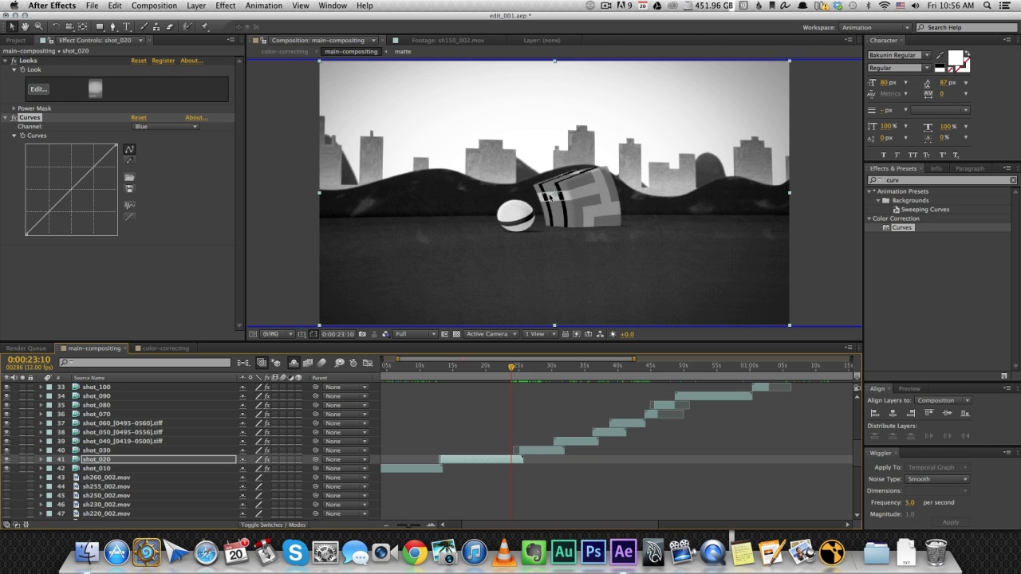
pyautogui.press('space')
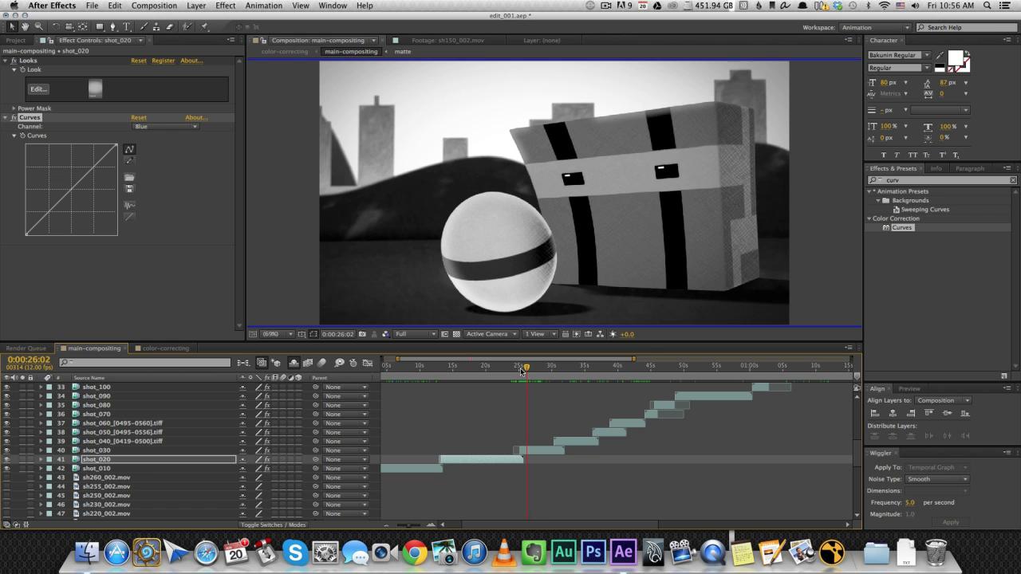
pyautogui.moveTo(526, 368); pyautogui.dragTo(532, 368)
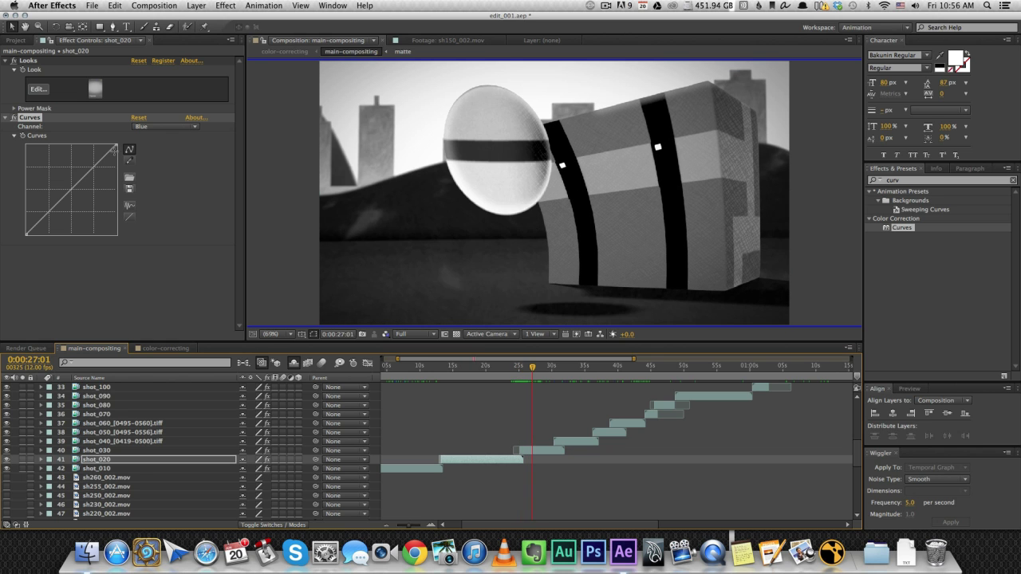
# Delete the Curves effect and show all colour channels again at 0:00:23:10.
pyautogui.click(28, 119)
pyautogui.press('Delete')
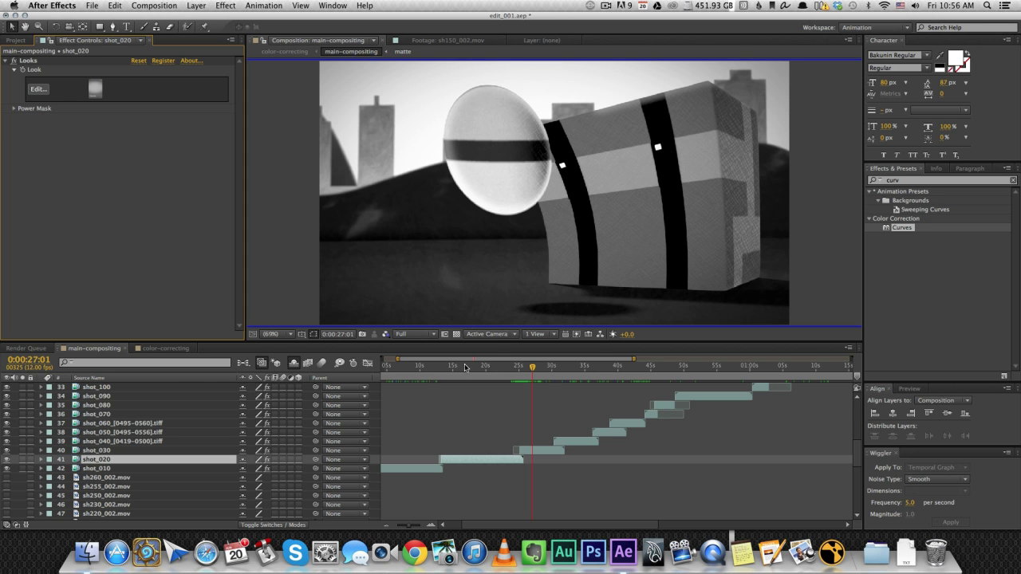
pyautogui.click(534, 417)
pyautogui.moveTo(533, 368); pyautogui.dragTo(511, 368)
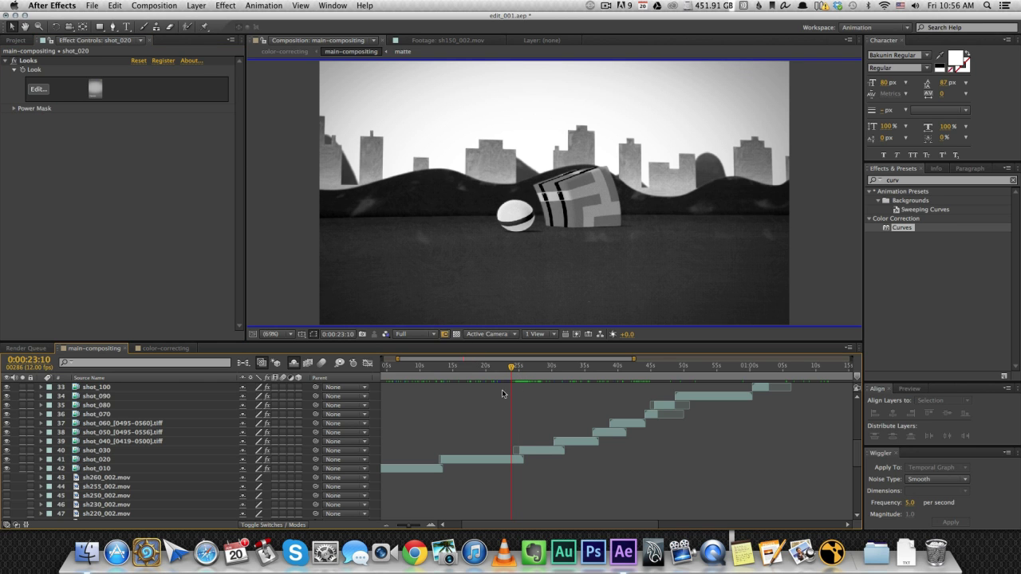
pyautogui.click(385, 333)
# Restore all colour channels and step frame by frame through the current main-compositing shot.
pyautogui.click(467, 381)
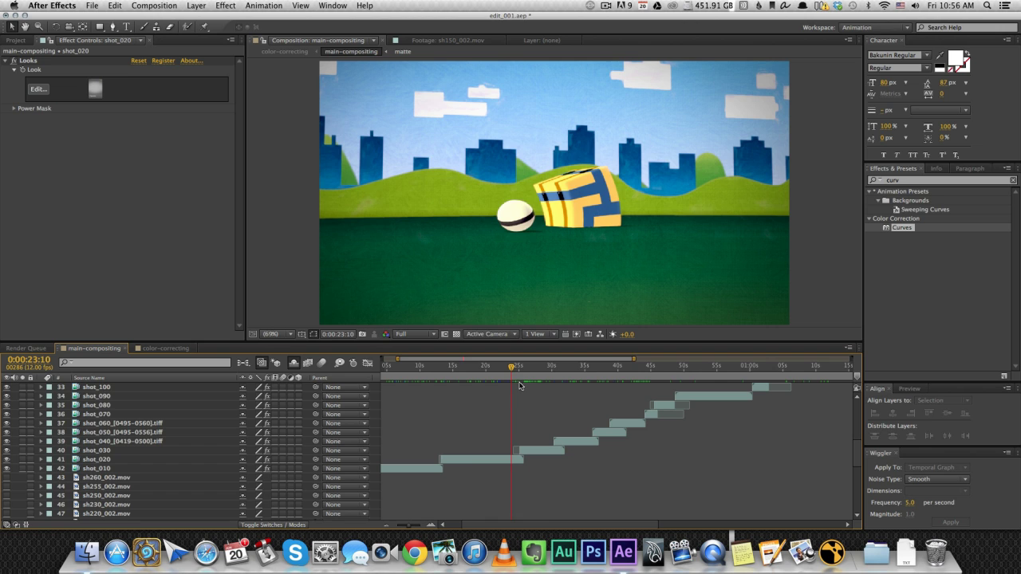
pyautogui.click(505, 373)
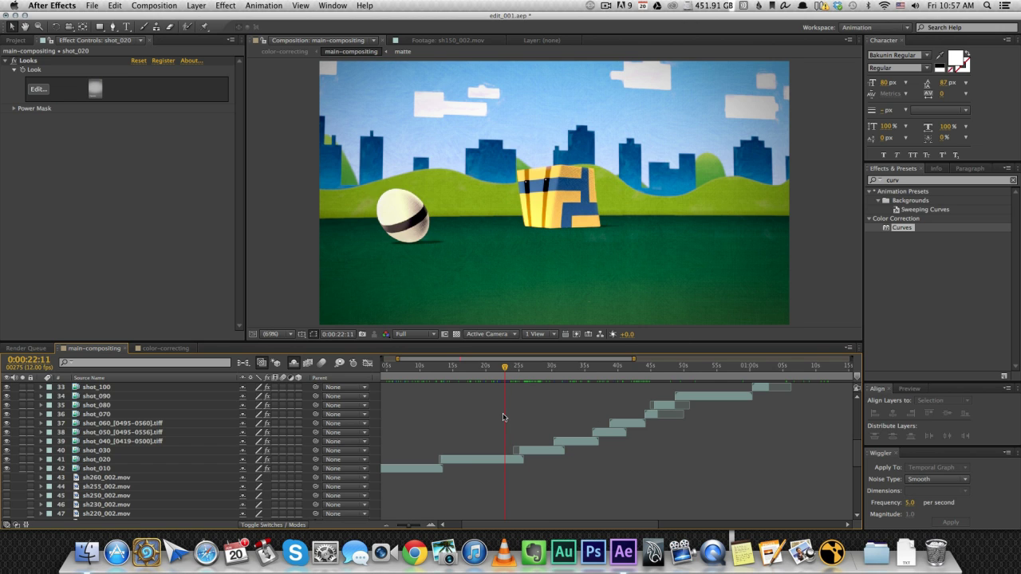
pyautogui.moveTo(515, 366); pyautogui.dragTo(503, 372)
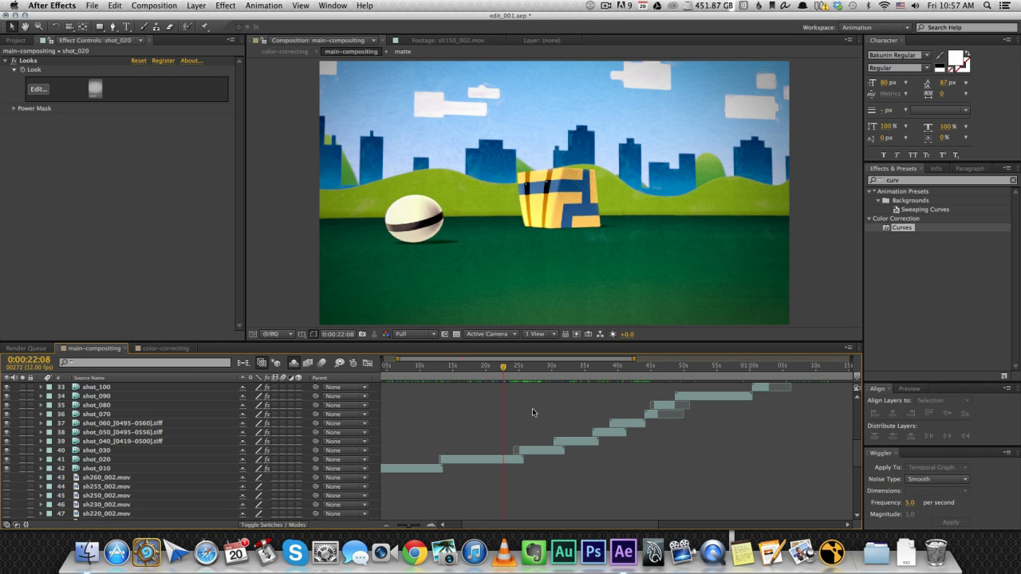
pyautogui.scroll(3, 526, 413)
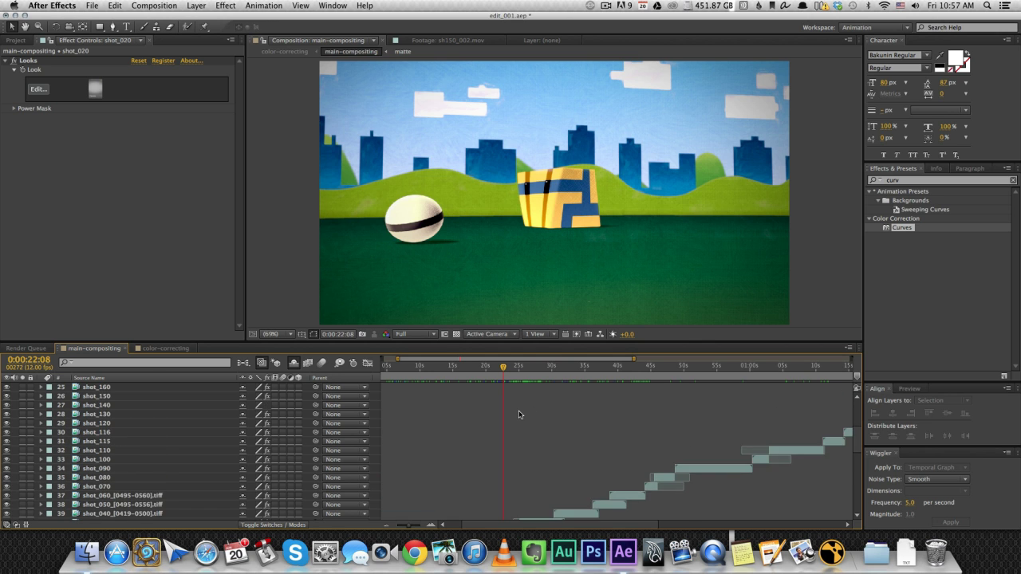
pyautogui.scroll(-2, 518, 414)
pyautogui.keyDown('alt'); pyautogui.scroll(-2, 518, 414); pyautogui.keyUp('alt')
# Scrub ahead to the shot around 46 seconds, then back to the Bloop Animation title shot.
pyautogui.moveTo(467, 374); pyautogui.dragTo(537, 377)
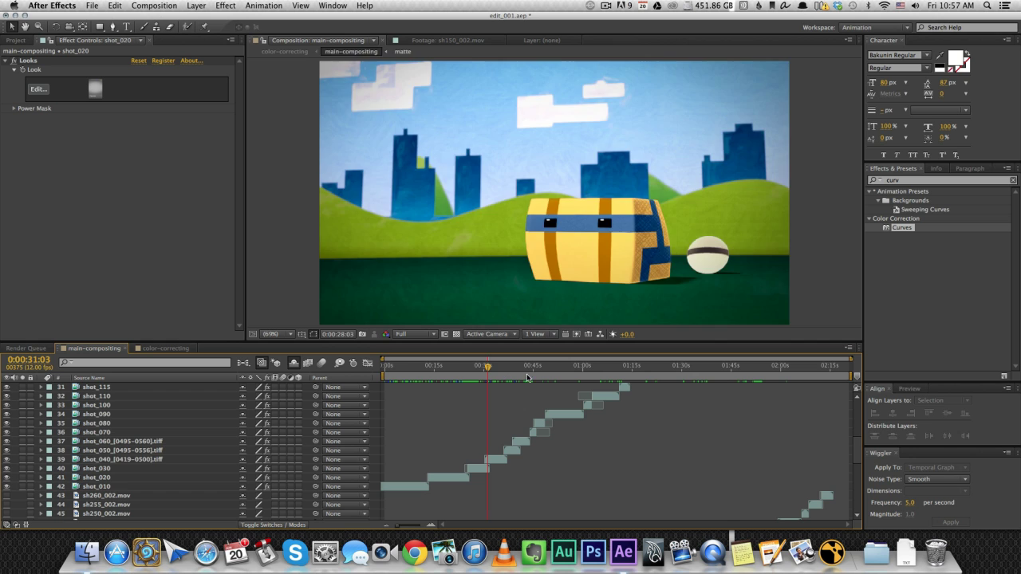
pyautogui.scroll(2, 557, 390)
pyautogui.scroll(6, 560, 400)
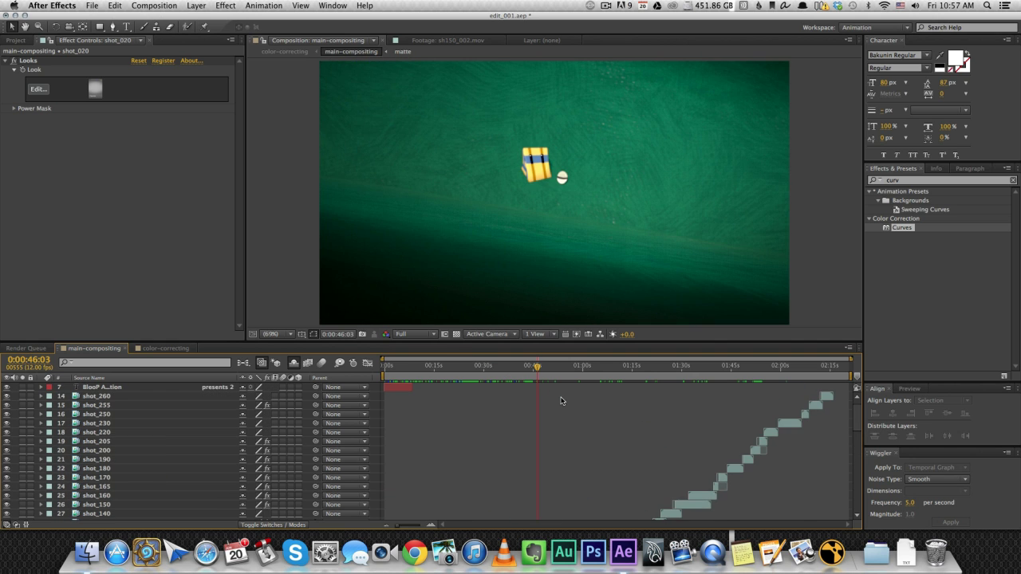
pyautogui.scroll(-7, 560, 400)
pyautogui.click(534, 369)
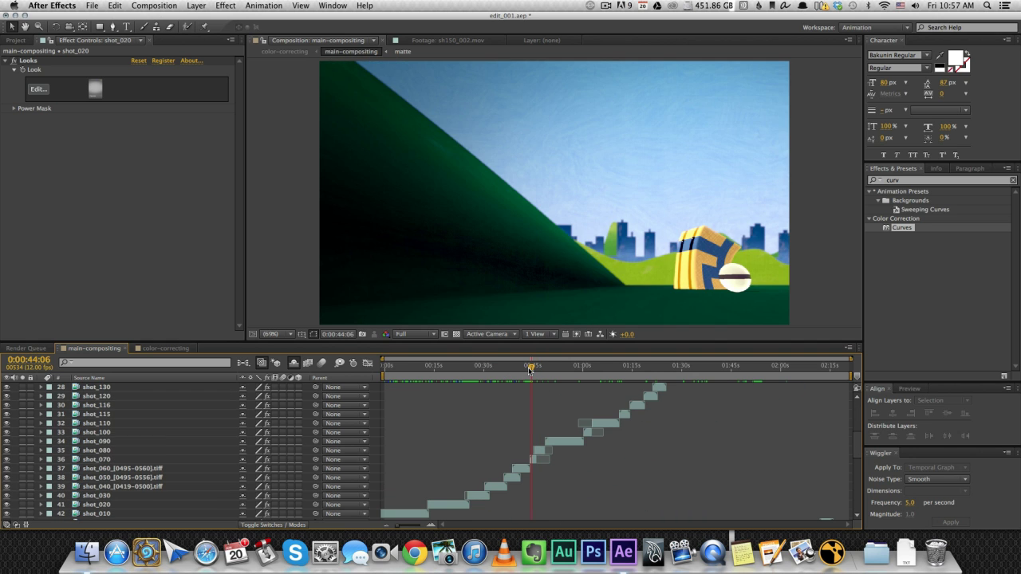
pyautogui.moveTo(534, 368); pyautogui.dragTo(390, 368)
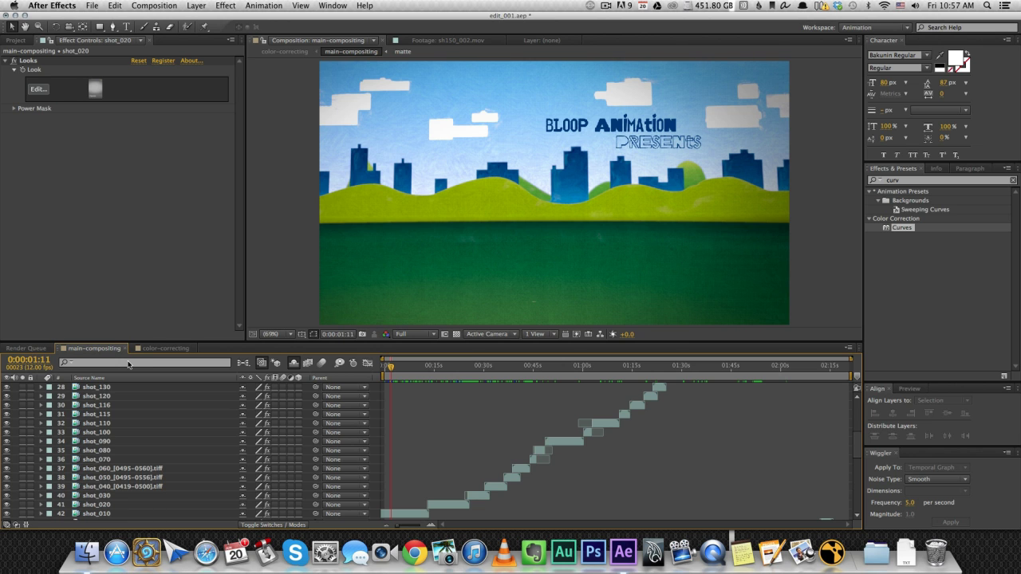
# Dismiss the Layer menu unused and bring up the color-correcting composition.
pyautogui.click(196, 6)
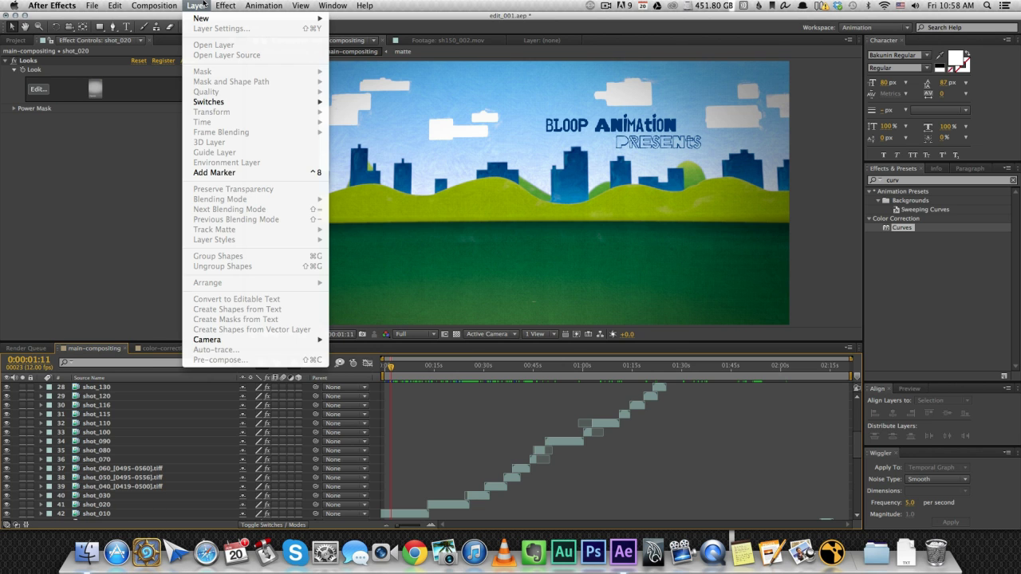
pyautogui.click(109, 242)
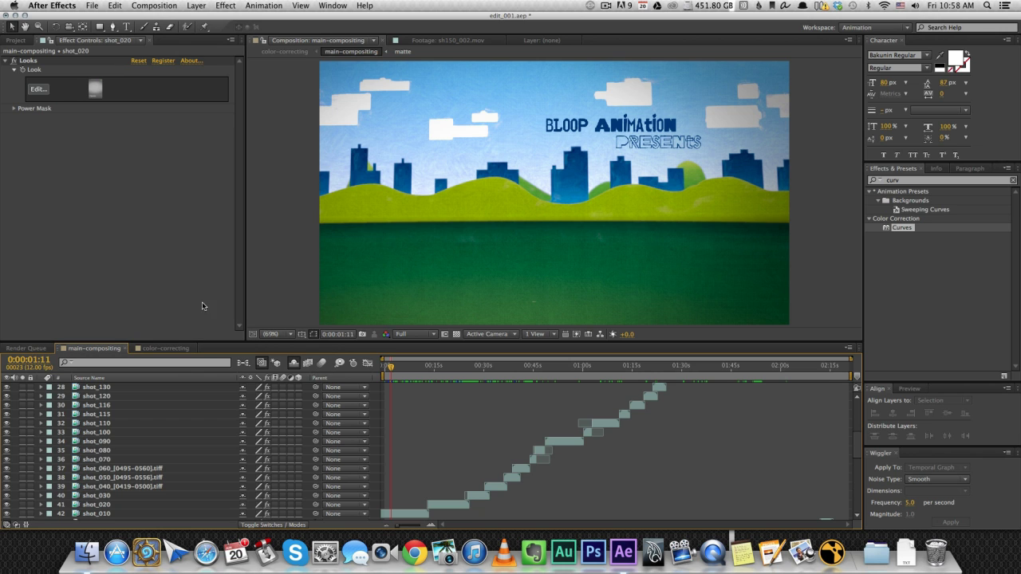
pyautogui.click(181, 348)
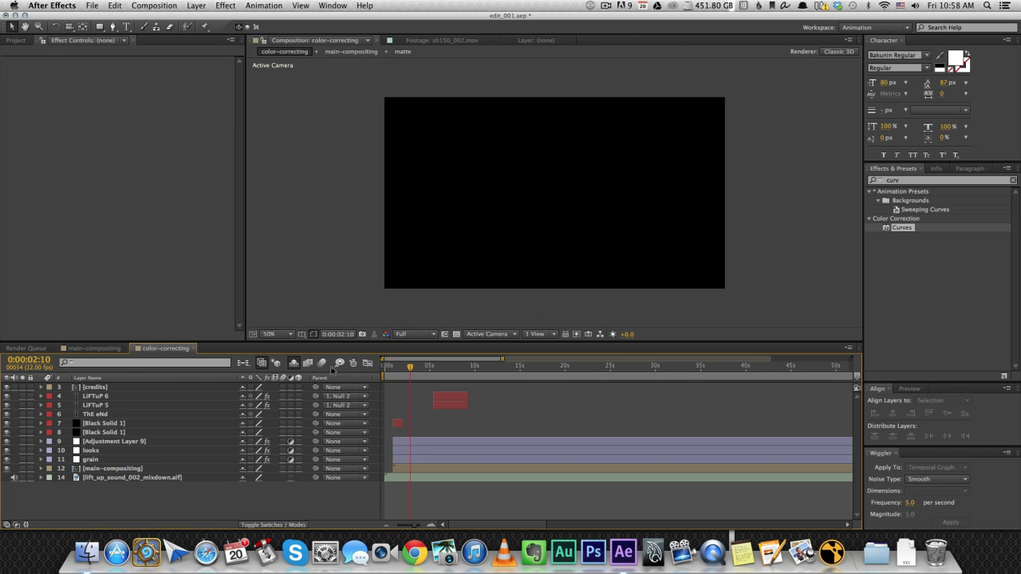
# Move the playhead from the comp start to the Bloop Animation Presents title at 0:00:04:04.
pyautogui.click(386, 366)
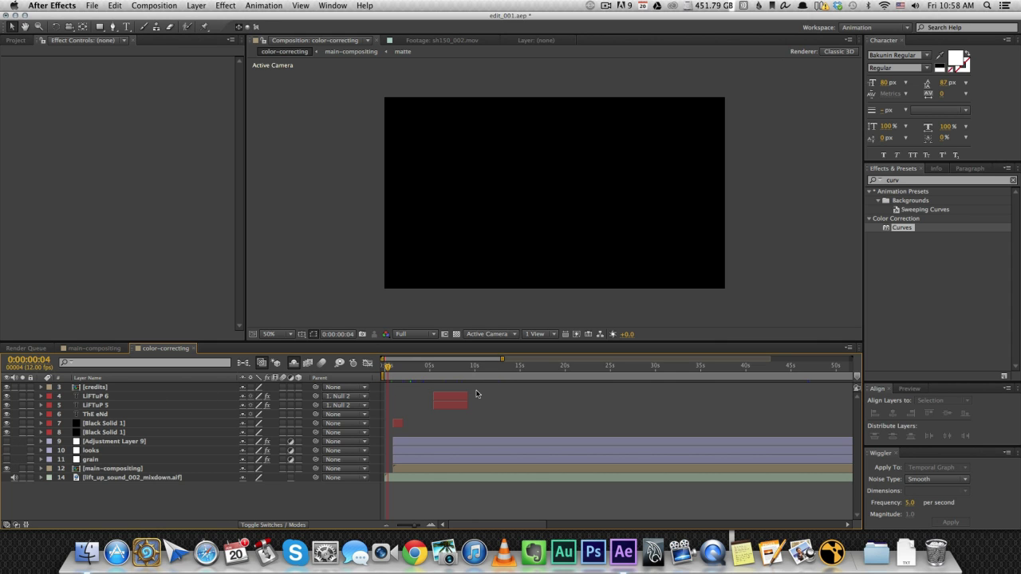
pyautogui.click(424, 367)
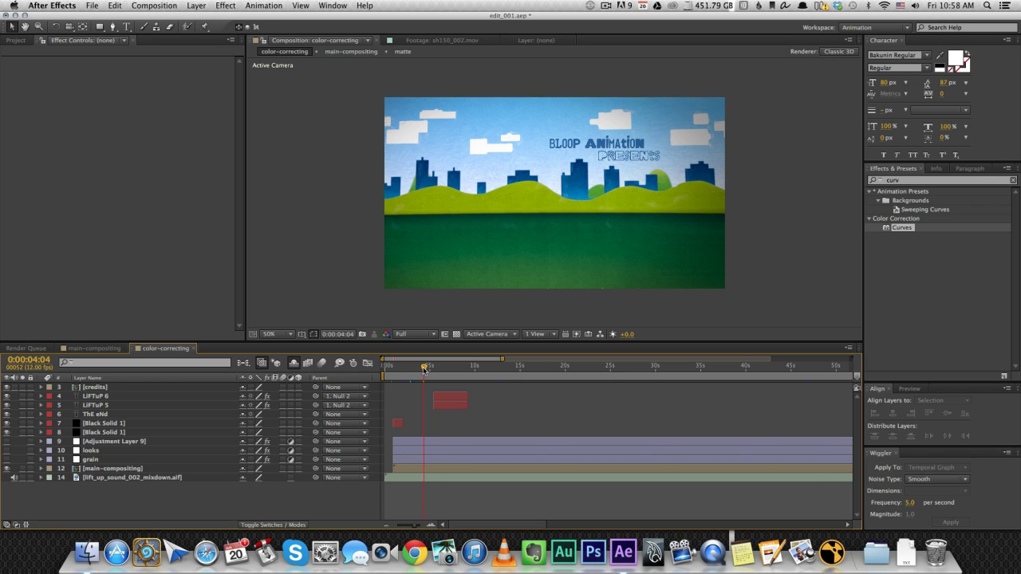
# Show the grain layer's Add Grain settings, switch the layer on, and fit the viewer.
pyautogui.click(93, 460)
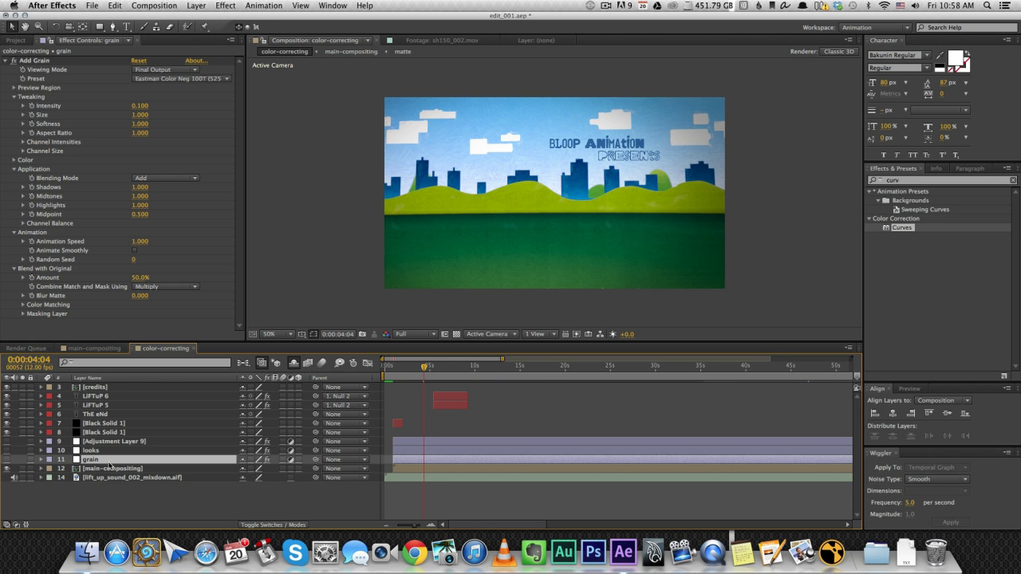
pyautogui.click(6, 461)
pyautogui.click(292, 333)
pyautogui.click(291, 350)
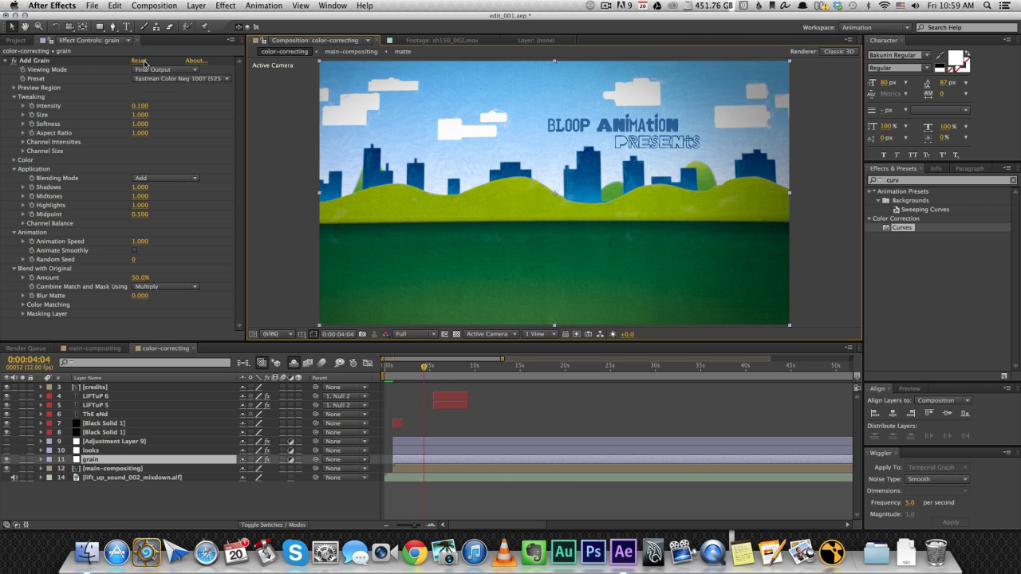
# Set the Add Grain preset to Eastman Color Neg 100T (5254), then deselect the layer.
pyautogui.click(179, 79)
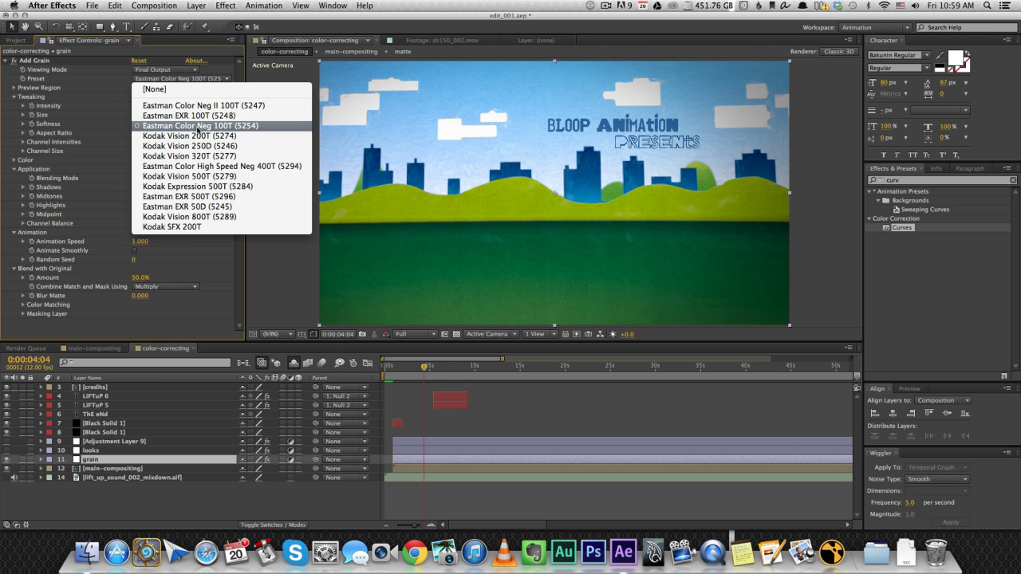
pyautogui.click(195, 127)
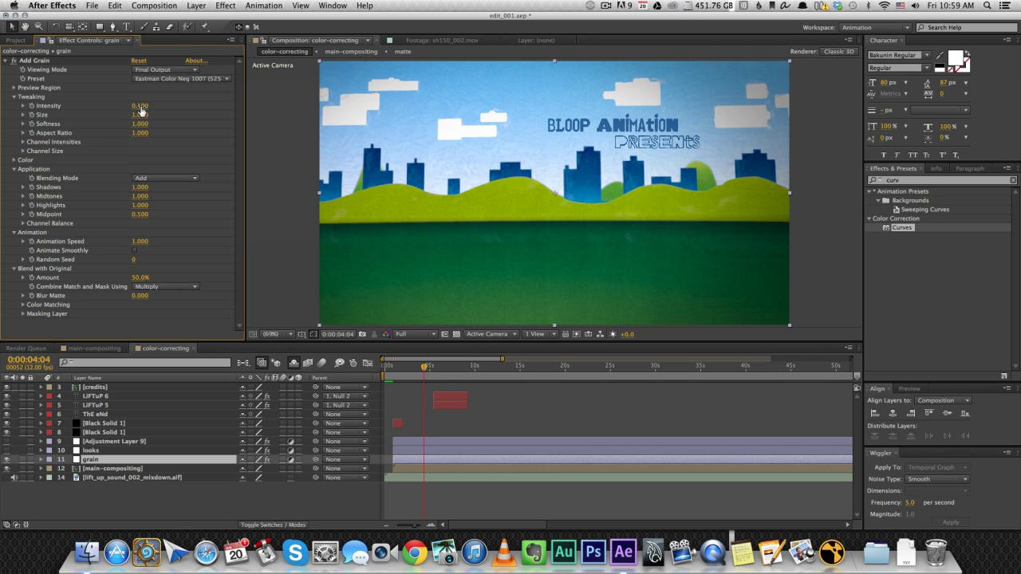
pyautogui.click(476, 418)
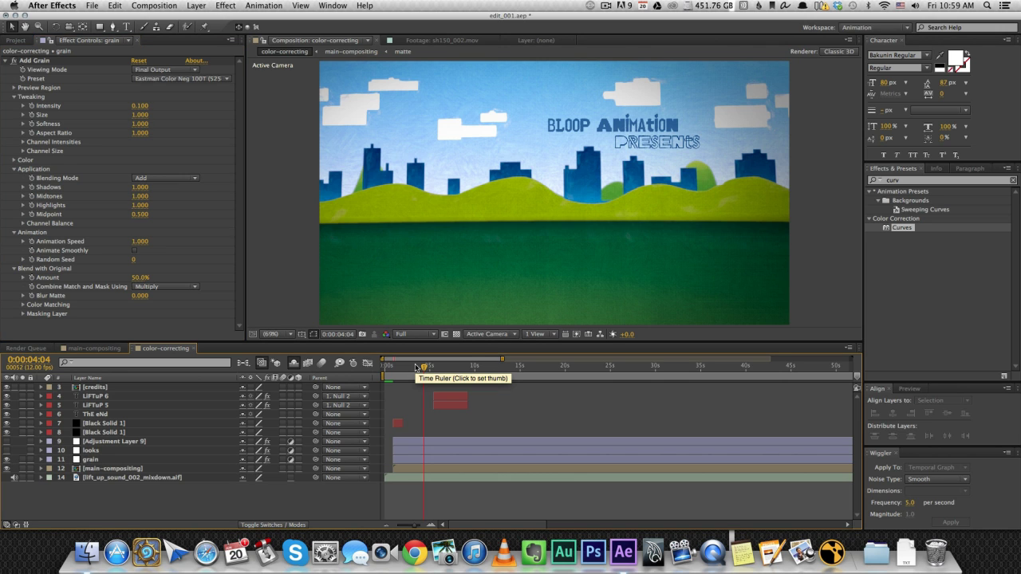
# Set the Add Grain Viewing Mode to Preview so grain renders only in a region.
pyautogui.click(188, 71)
pyautogui.click(178, 80)
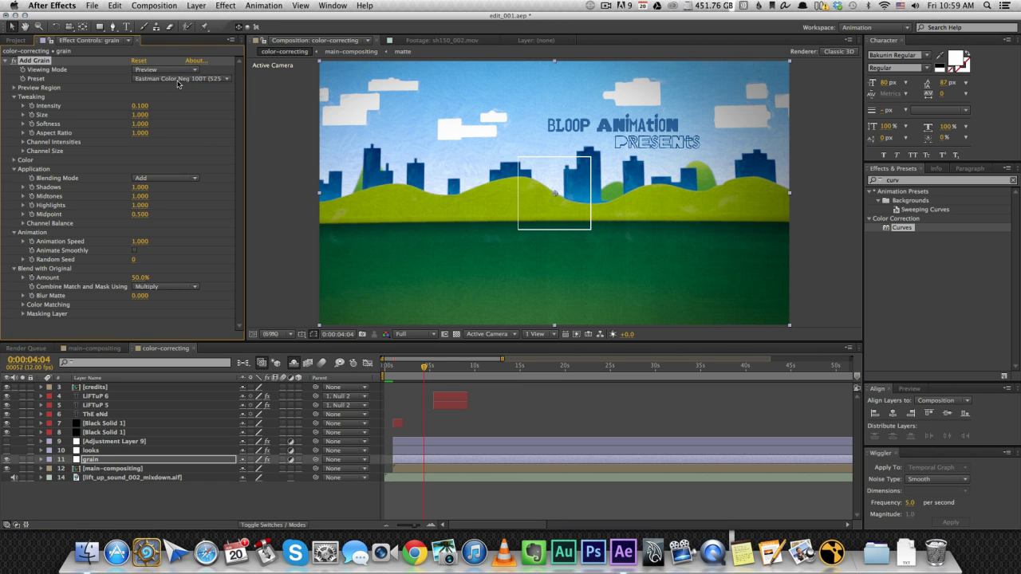
pyautogui.scroll(1, 555, 181)
pyautogui.scroll(2, 556, 182)
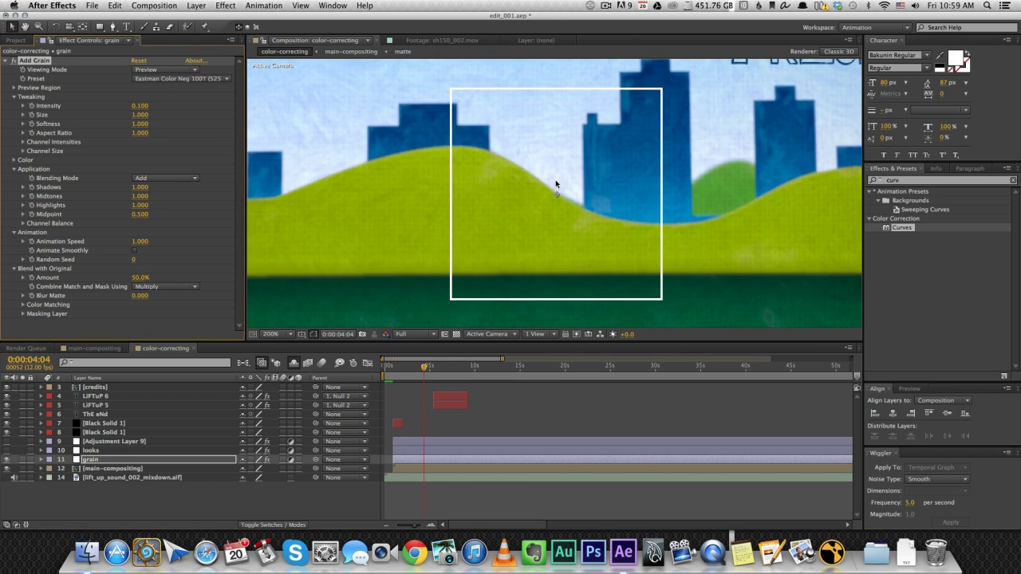
# Test grain intensity at 3.900, then undo back to 0.100.
pyautogui.moveTo(142, 107); pyautogui.dragTo(158, 105)
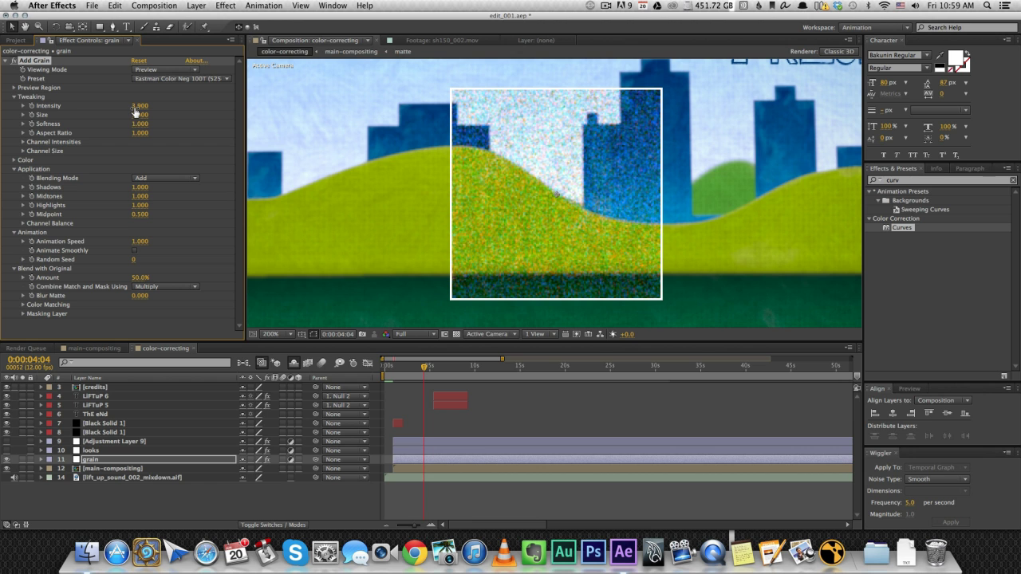
pyautogui.press('super+z')
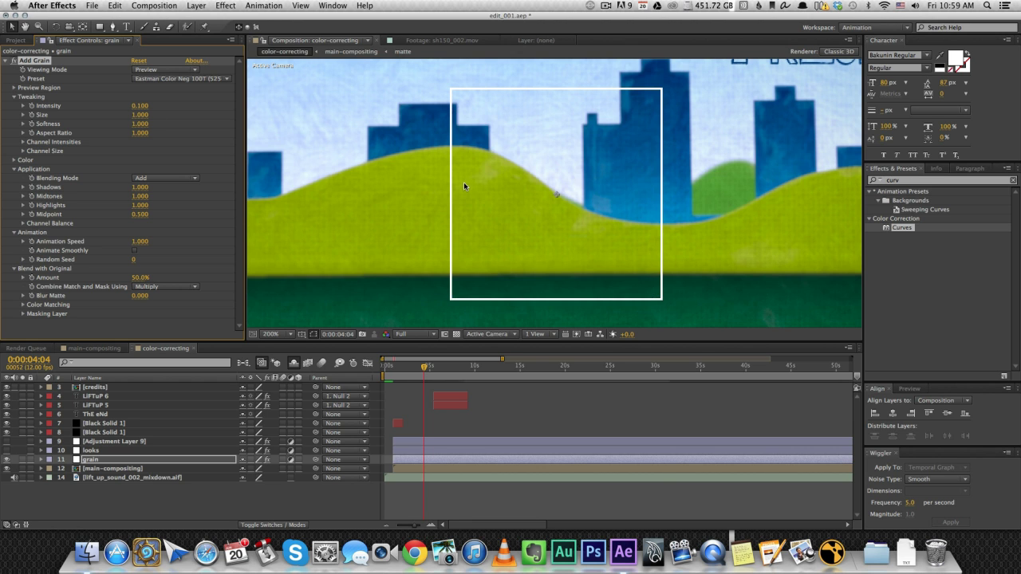
pyautogui.press(',')
pyautogui.press(',')
pyautogui.press(',')
# Reset the viewer magnification to Fit the whole image.
pyautogui.press('.')
pyautogui.press('.')
pyautogui.click(275, 334)
pyautogui.hotkey('shift', '/')
# Inspect the looks layer and Adjustment Layer 9's Color Balance, then hide Adjustment Layer 9.
pyautogui.click(511, 412)
pyautogui.click(90, 449)
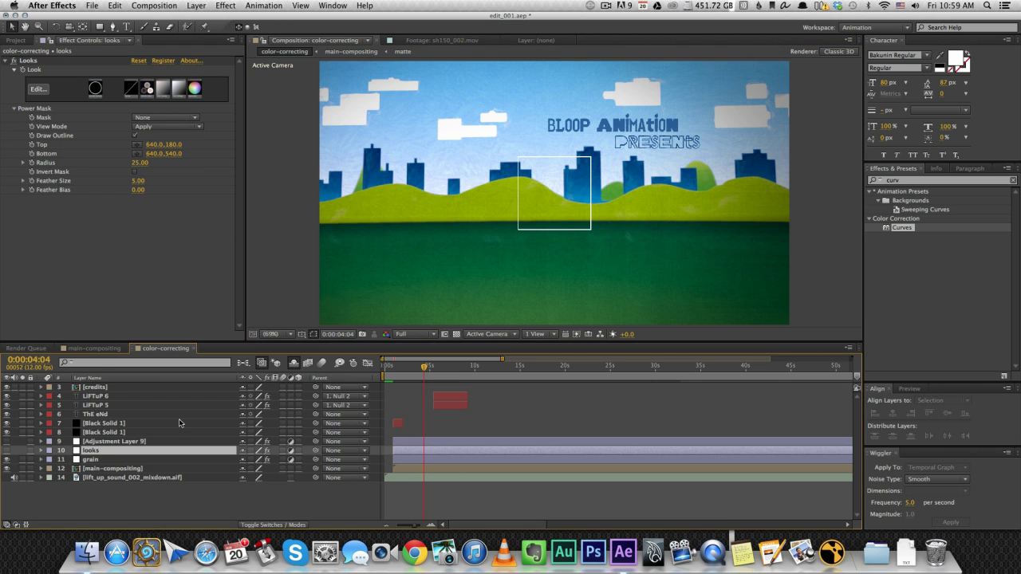
pyautogui.click(109, 442)
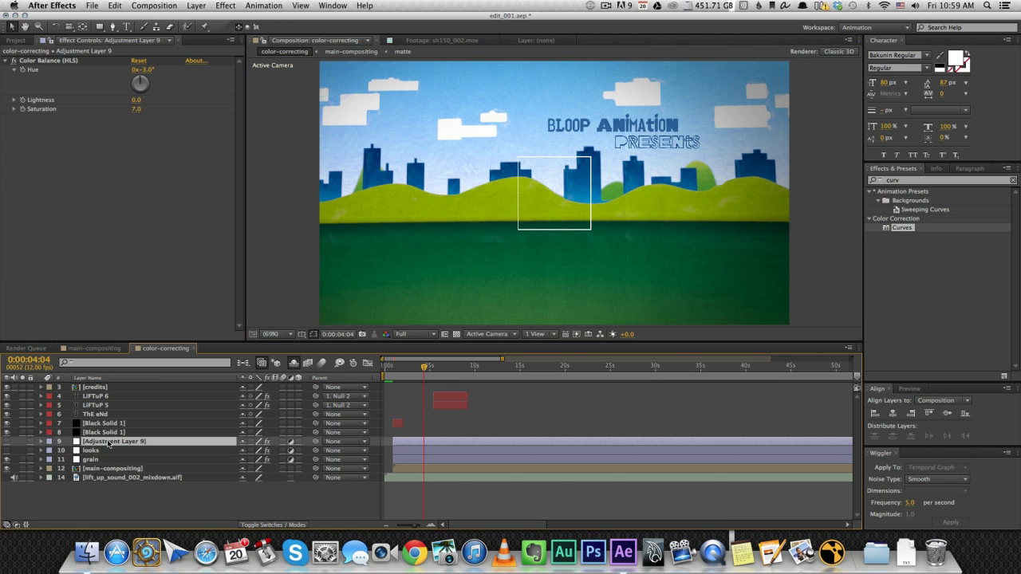
pyautogui.click(6, 442)
# Set the grain layer's Viewing Mode back to Final Output.
pyautogui.click(89, 459)
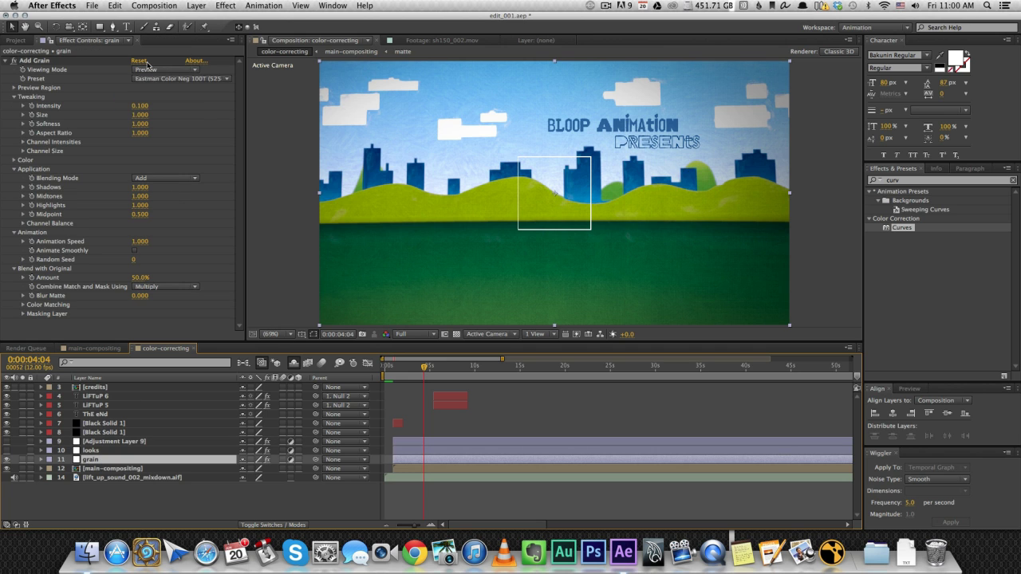
pyautogui.click(180, 70)
pyautogui.click(165, 100)
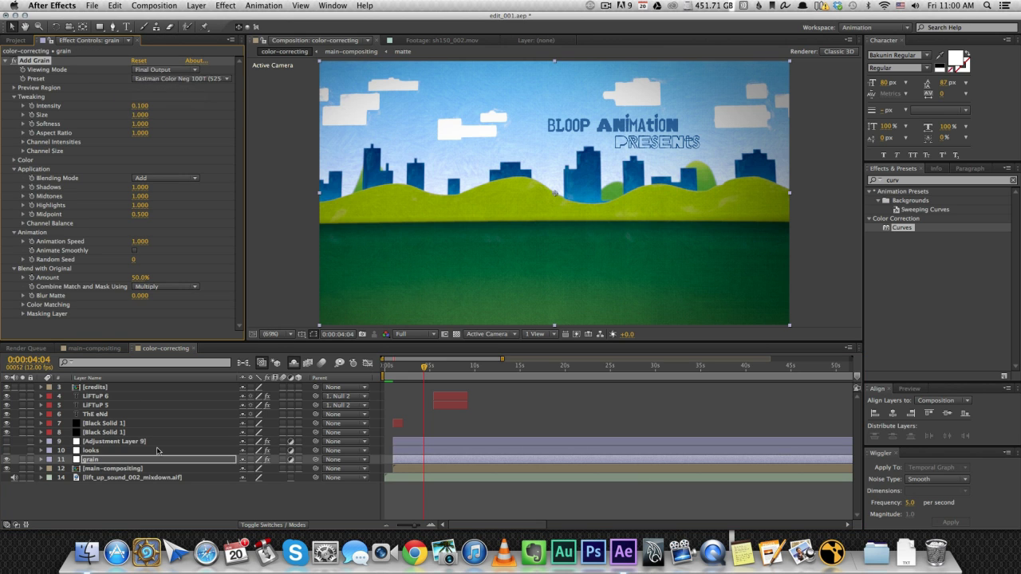
# Toggle Adjustment Layer 9 to compare, at the box character shot at 0:00:15:08.
pyautogui.click(120, 444)
pyautogui.click(7, 442)
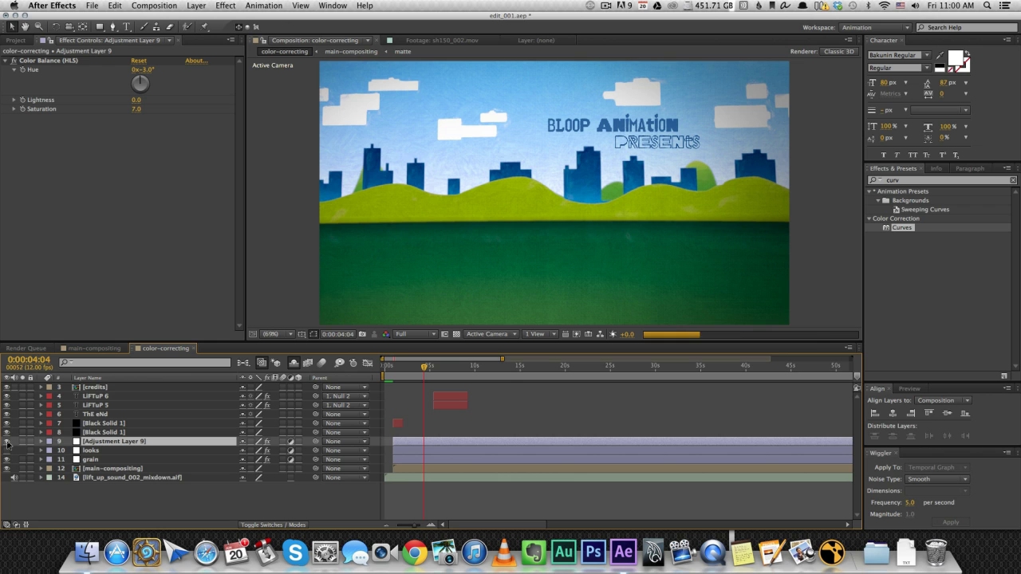
pyautogui.click(7, 442)
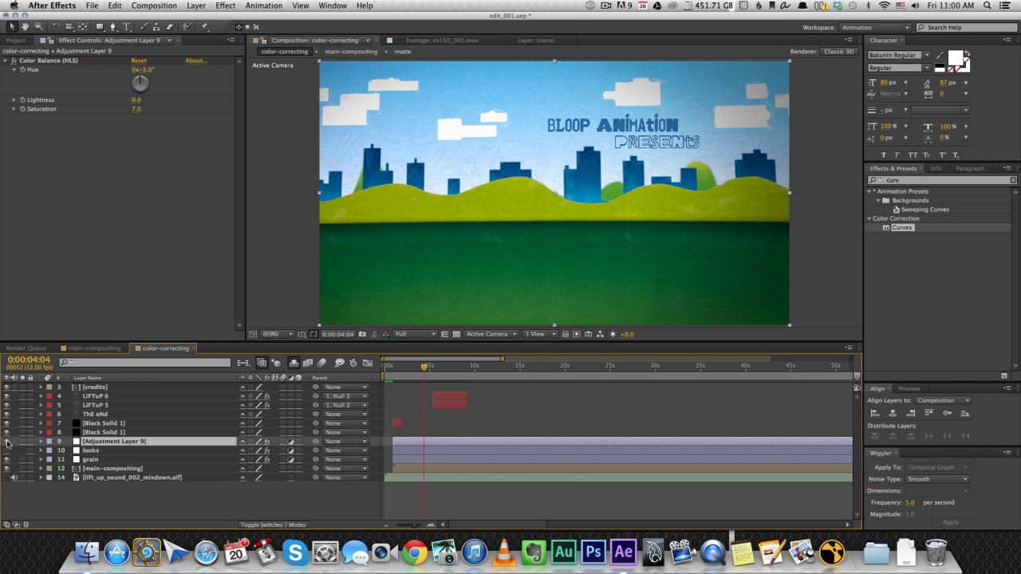
pyautogui.click(526, 368)
pyautogui.click(7, 443)
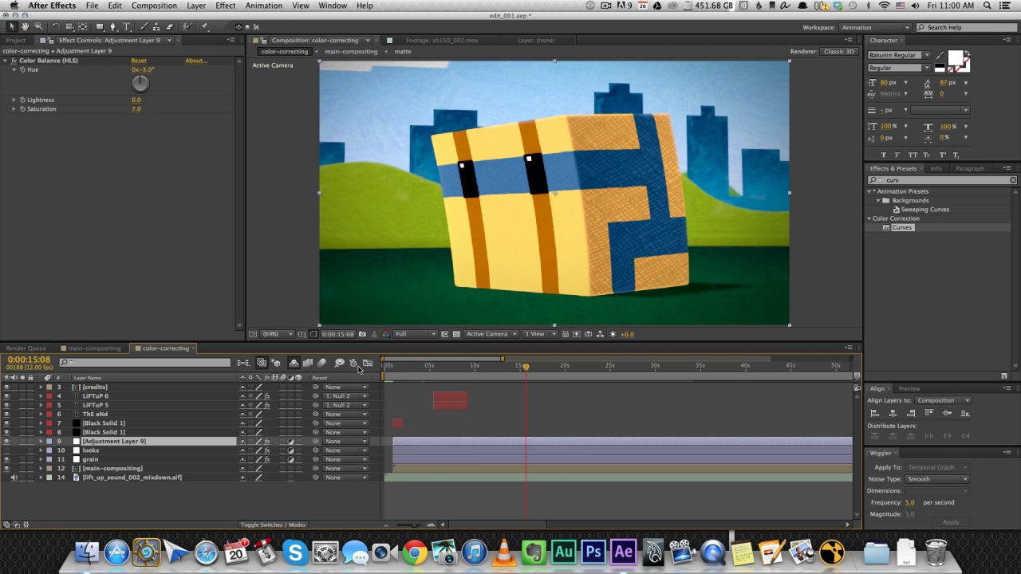
# Hide Adjustment Layer 9, select the looks layer, and toggle its grade off and on.
pyautogui.click(8, 441)
pyautogui.click(106, 453)
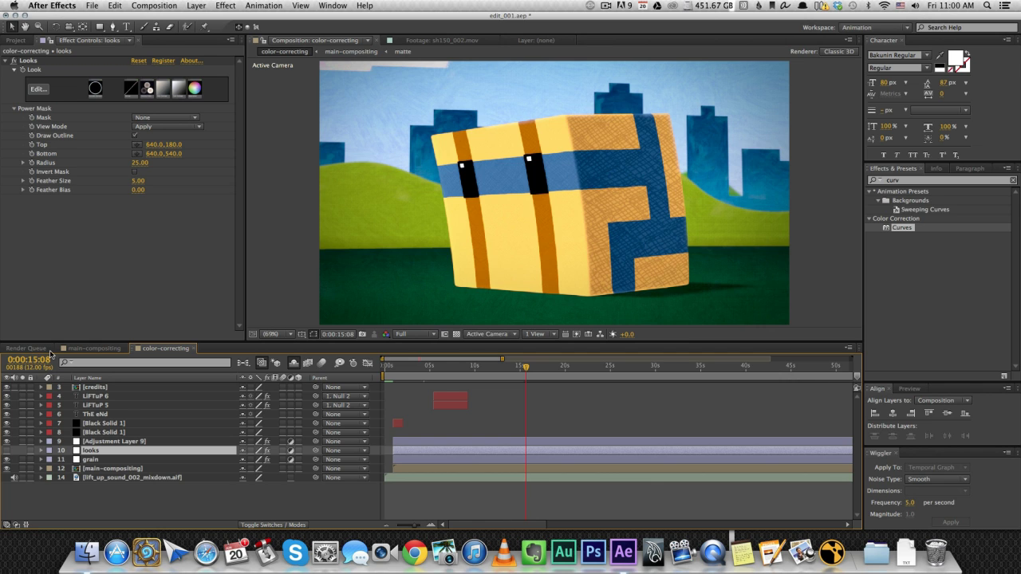
pyautogui.click(7, 451)
pyautogui.click(7, 451)
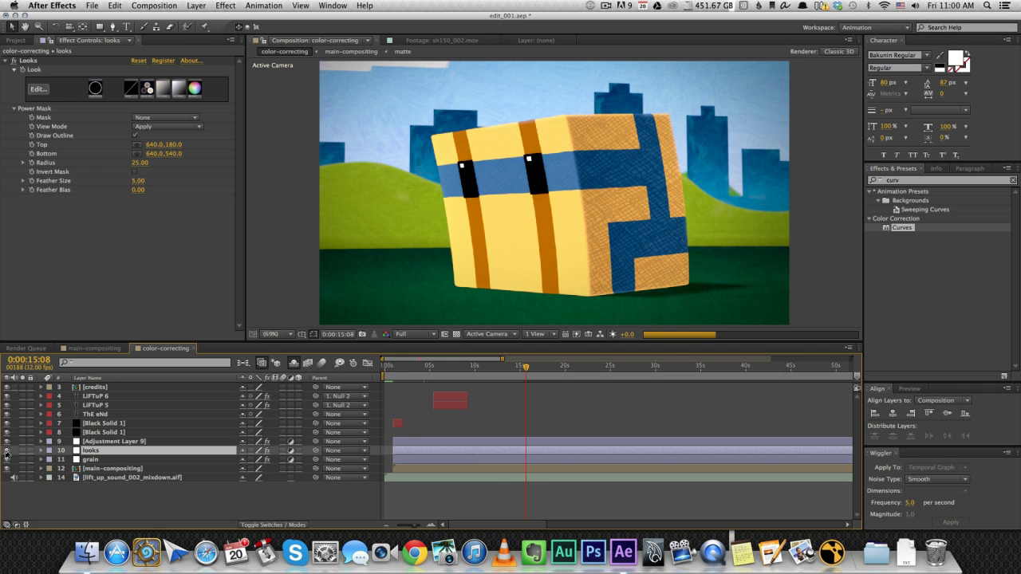
# At the wide city shot 0:00:19:10, compare the image with and without the looks grade.
pyautogui.click(564, 369)
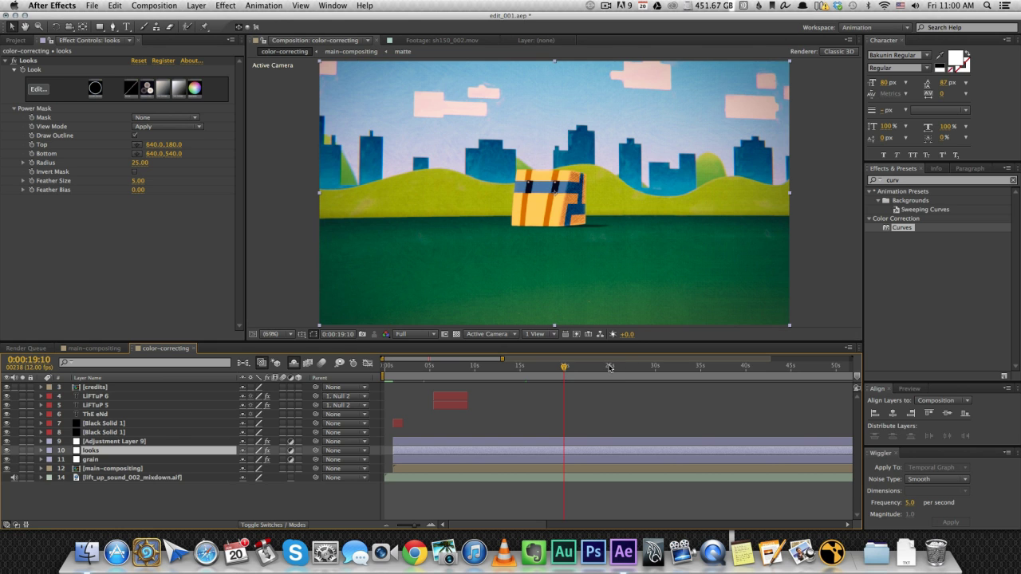
pyautogui.click(7, 452)
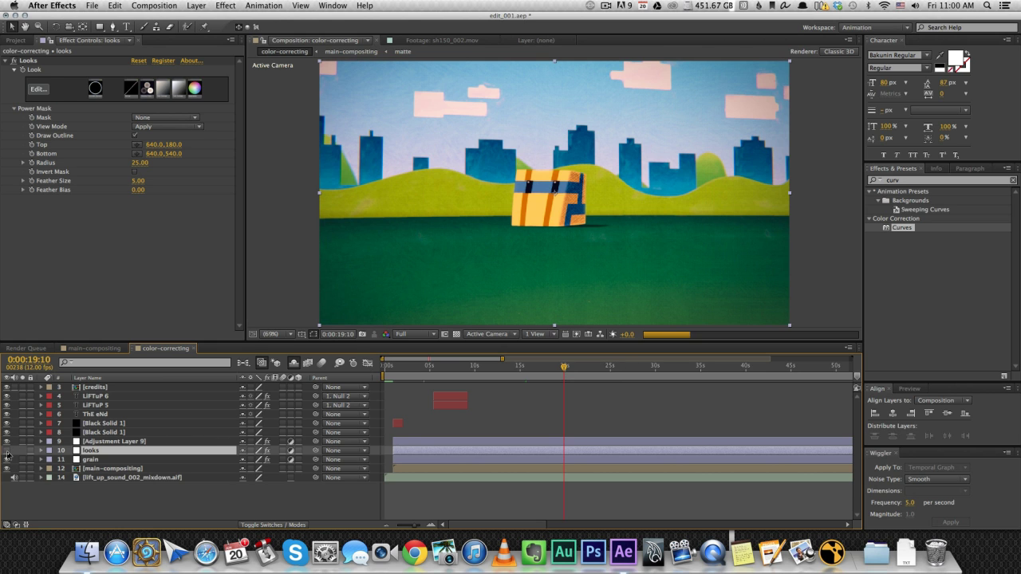
pyautogui.click(8, 452)
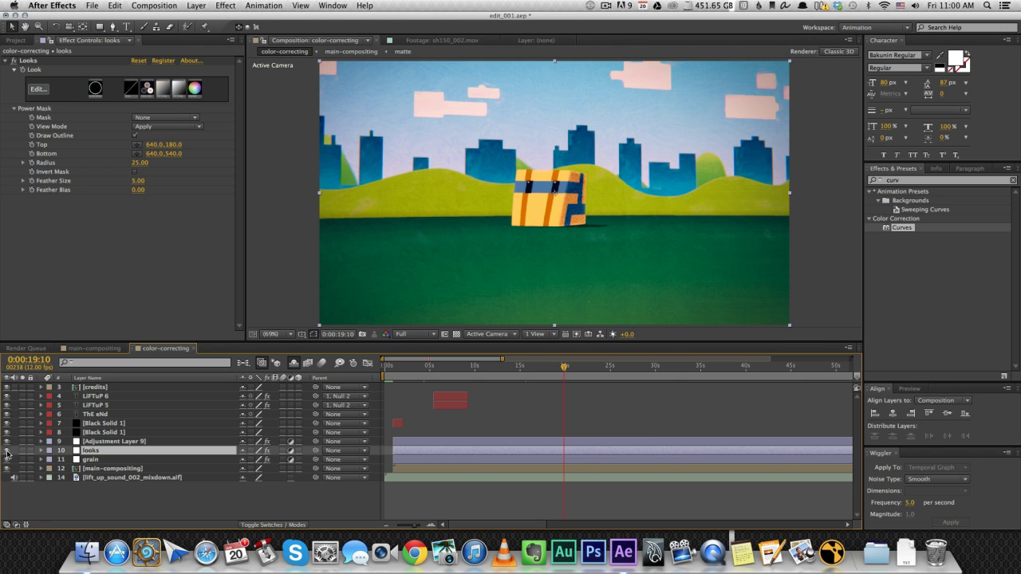
pyautogui.click(7, 452)
# Open the grade in Magic Bullet Looks and review the Saturation and both Color Contrast tools.
pyautogui.click(42, 92)
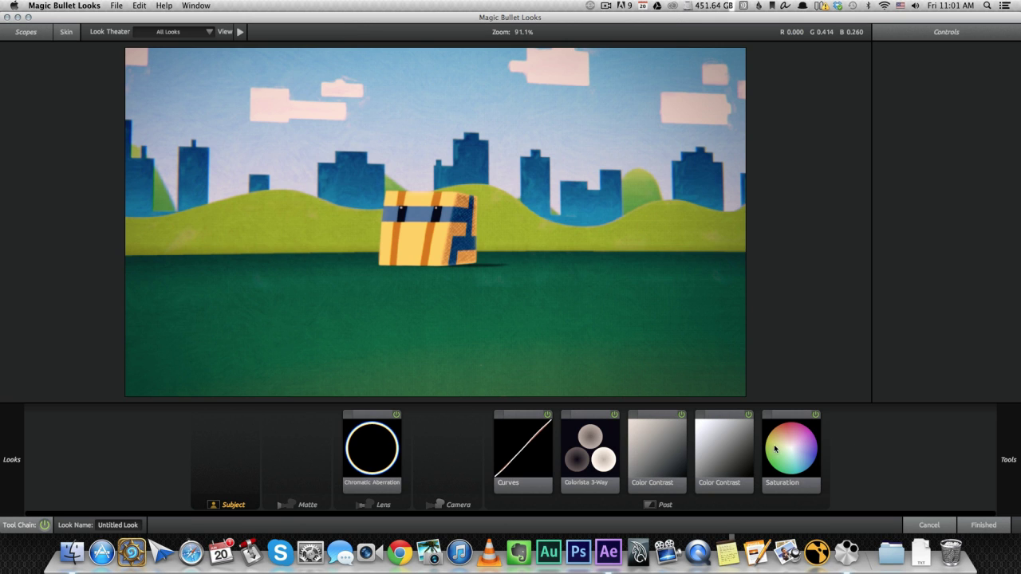
pyautogui.click(786, 455)
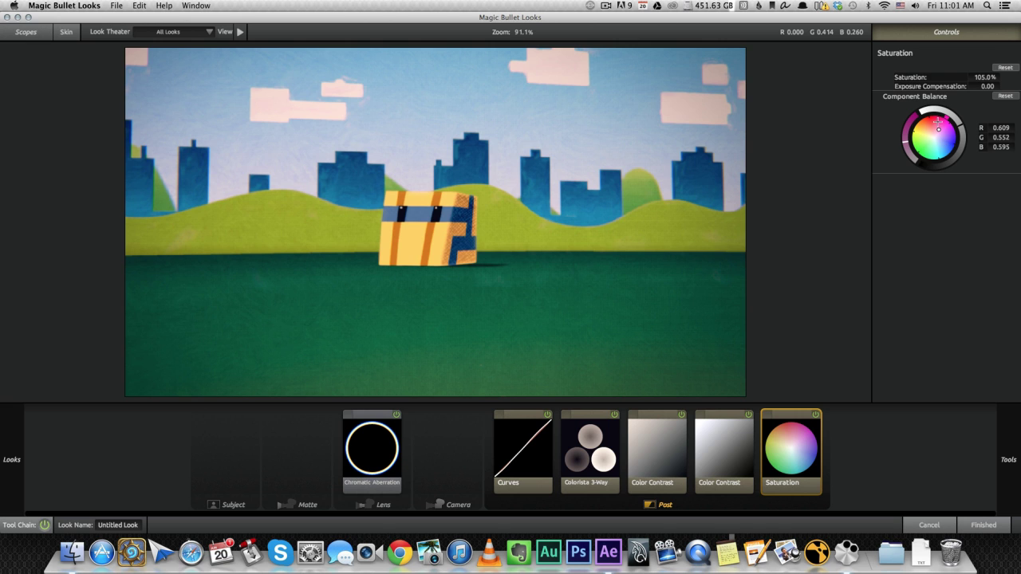
pyautogui.click(735, 458)
pyautogui.click(653, 449)
pyautogui.click(723, 453)
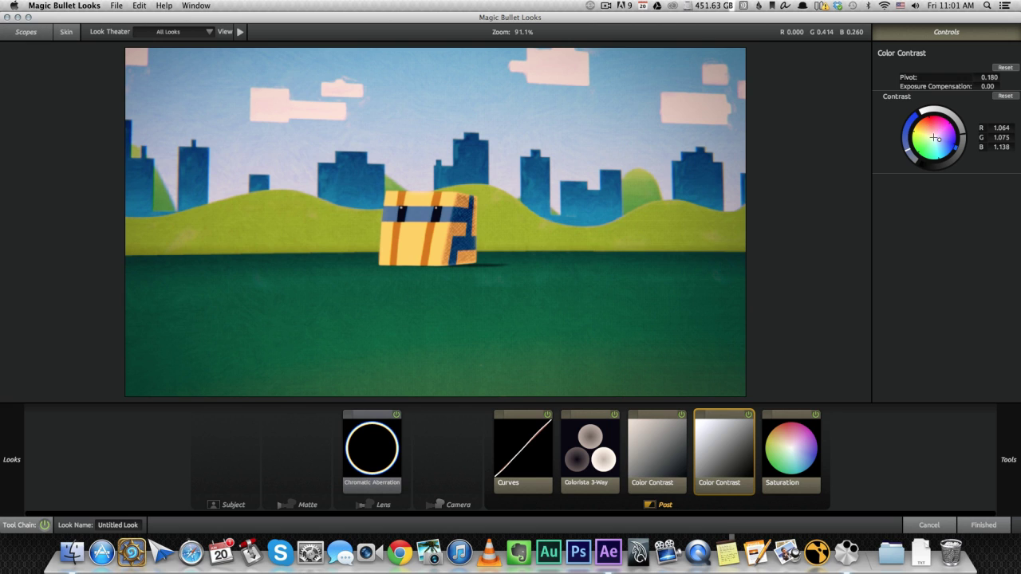
# Push the first Color Contrast tint toward magenta (R 0.942, G 0.761, B 0.823).
pyautogui.click(672, 423)
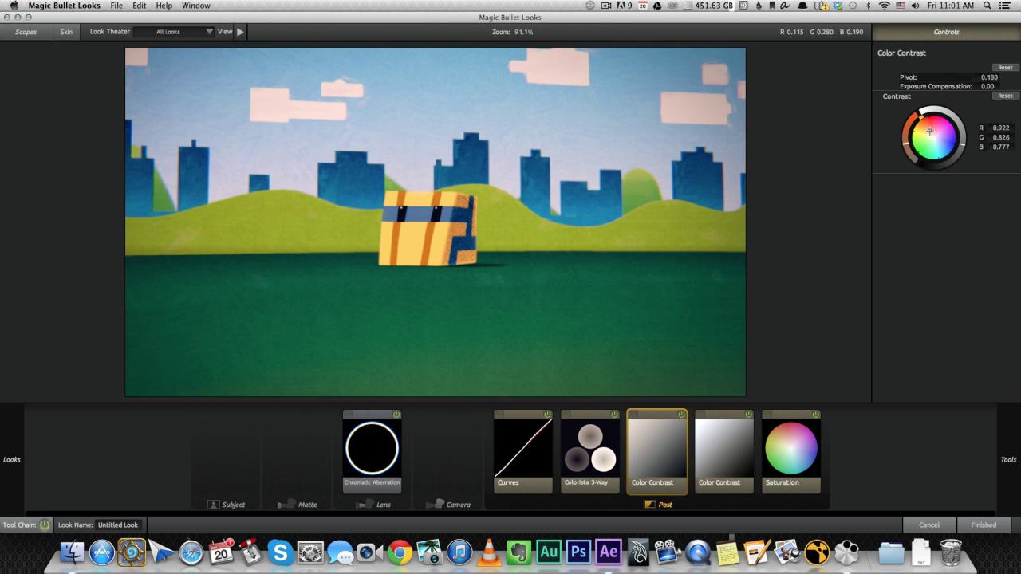
pyautogui.moveTo(929, 130)
pyautogui.mouseDown()
pyautogui.moveTo(920, 140)
pyautogui.moveTo(923, 130)
pyautogui.mouseUp()
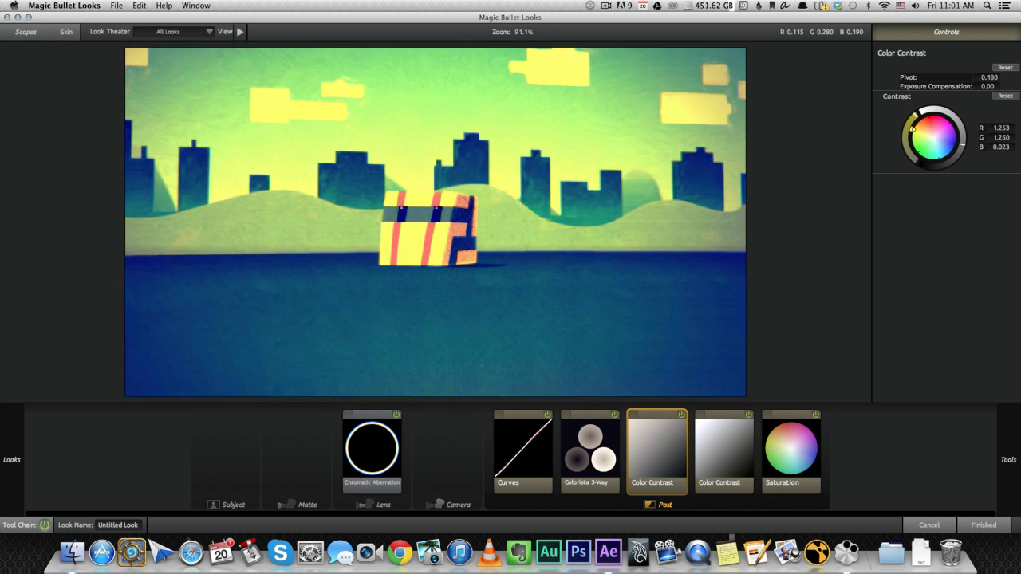
pyautogui.moveTo(923, 130); pyautogui.dragTo(935, 128)
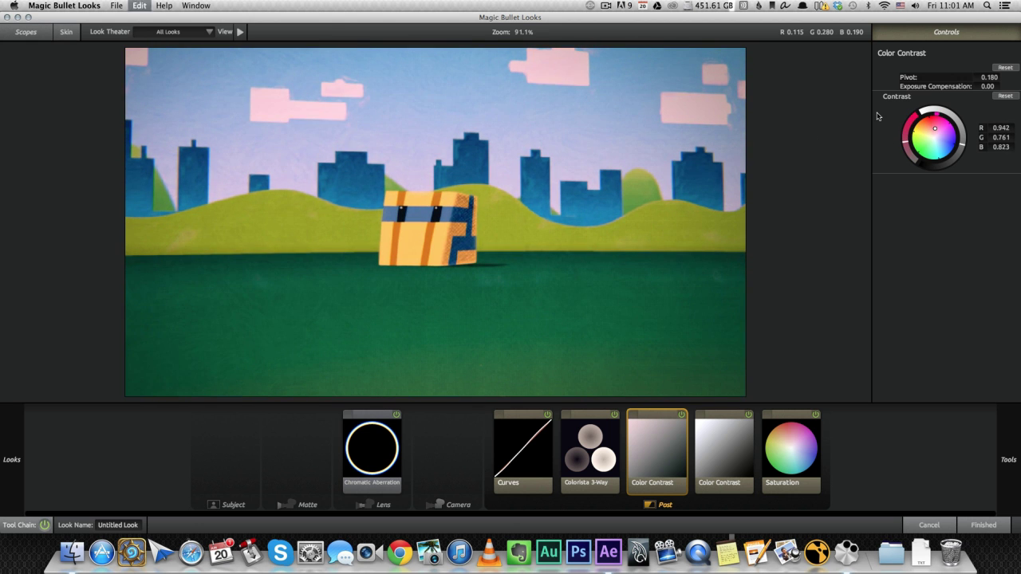
# Undo the magenta tint, review Colorista and Curves, and raise Chromatic Aberration Green/Magenta to +0.750.
pyautogui.press('super+z')
pyautogui.click(597, 452)
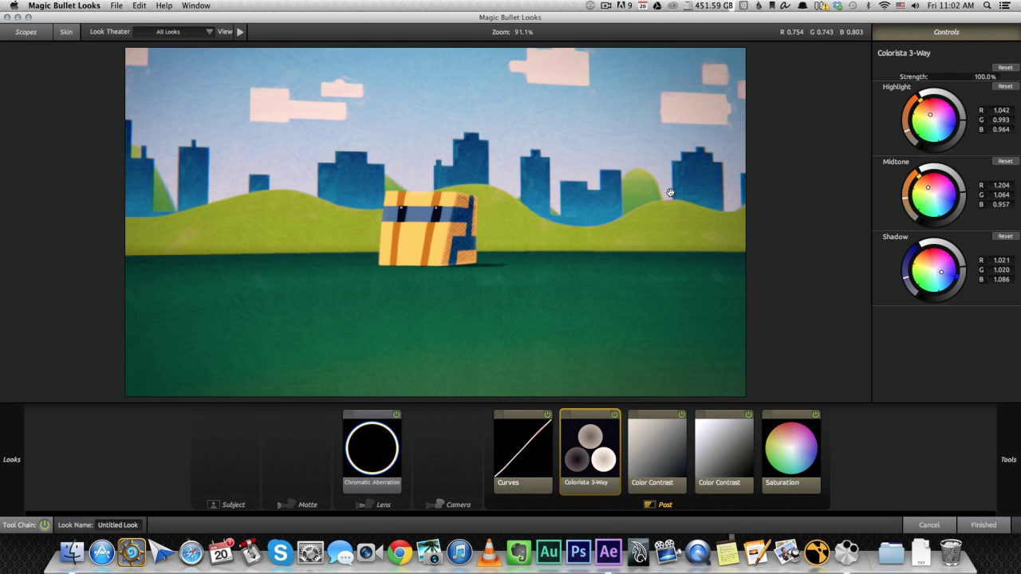
pyautogui.click(510, 454)
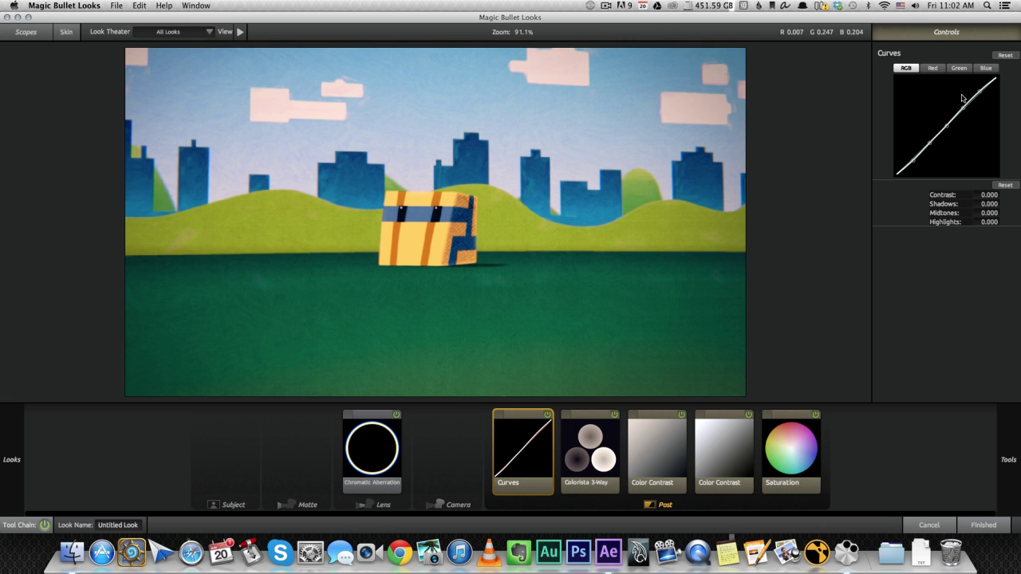
pyautogui.click(378, 447)
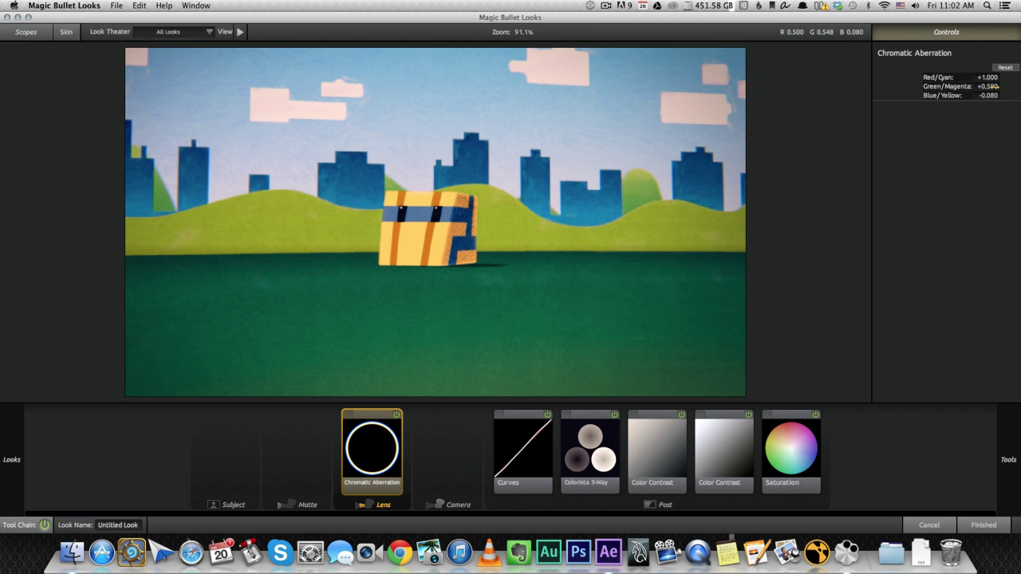
pyautogui.moveTo(989, 86)
pyautogui.mouseDown()
pyautogui.moveTo(1017, 86)
pyautogui.moveTo(973, 95)
pyautogui.moveTo(993, 77)
pyautogui.mouseUp()
# Close the Looks editor, zoom the timeline out to the full comp, and select the soundtrack layer.
pyautogui.click(6, 17)
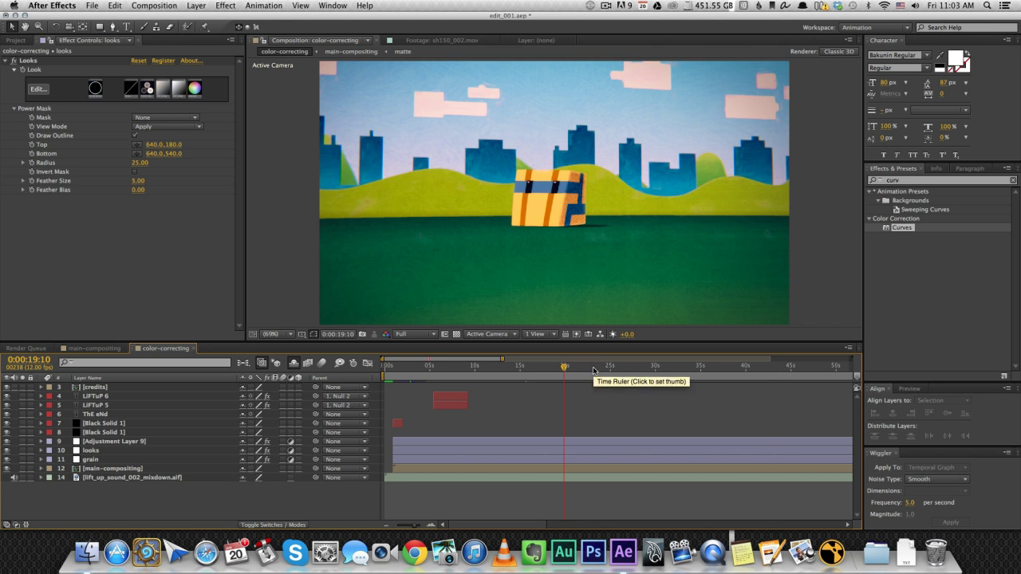
pyautogui.click(766, 367)
pyautogui.press('-')
pyautogui.press('-')
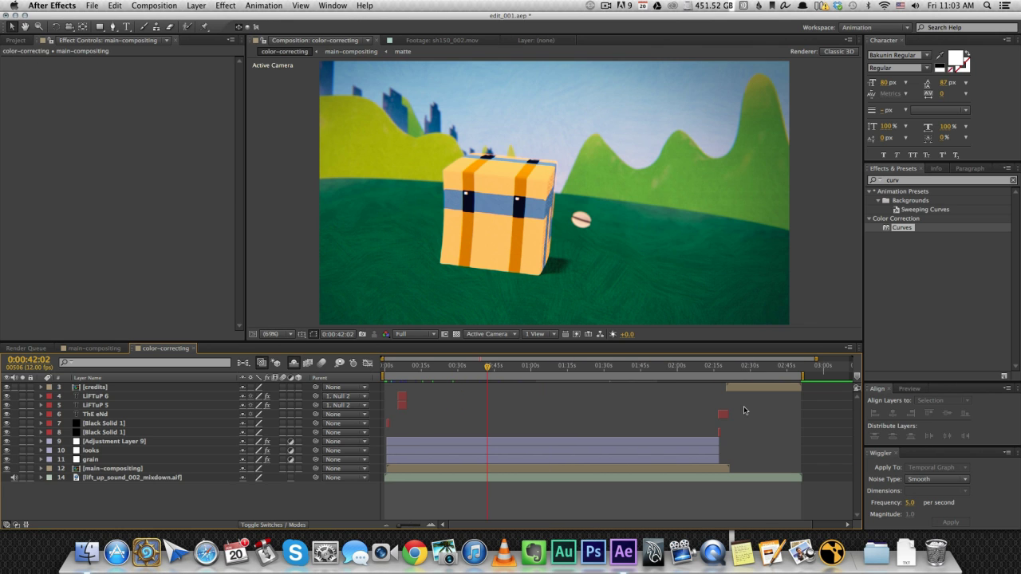
pyautogui.click(132, 477)
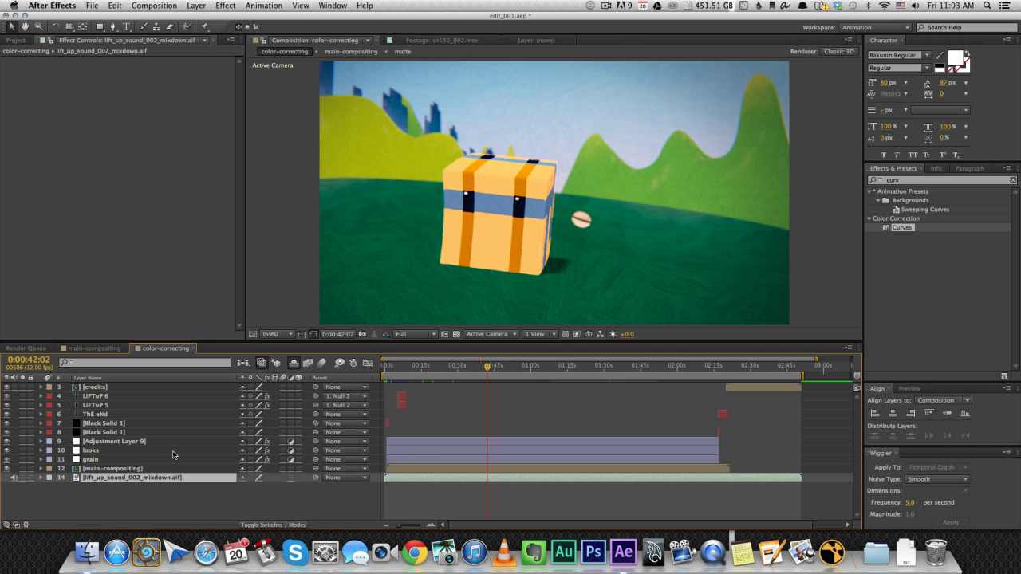
# Scrub through the opening shots with sound, settling back around 0:00:07:05.
pyautogui.click(390, 368)
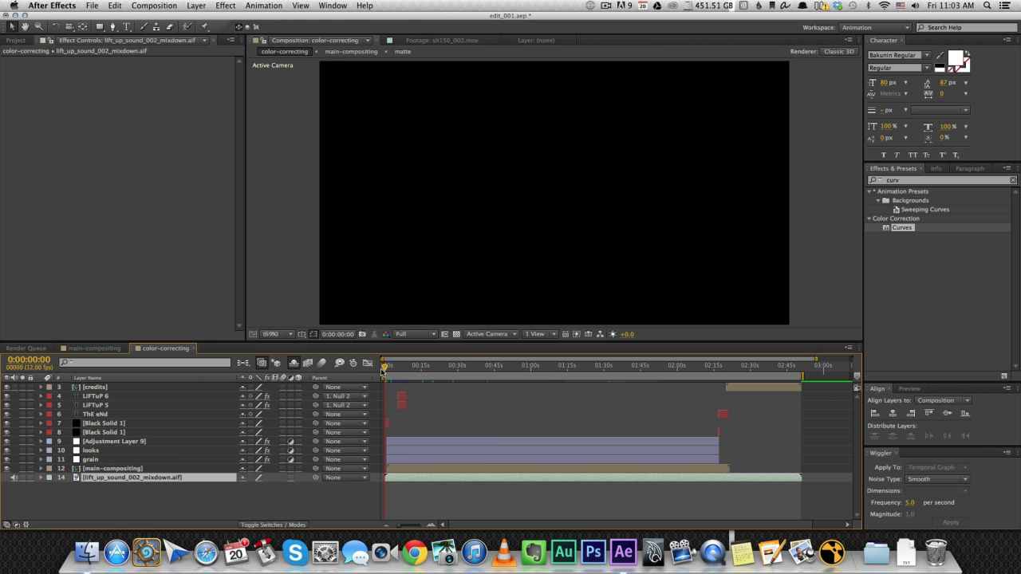
pyautogui.moveTo(443, 372); pyautogui.dragTo(453, 372)
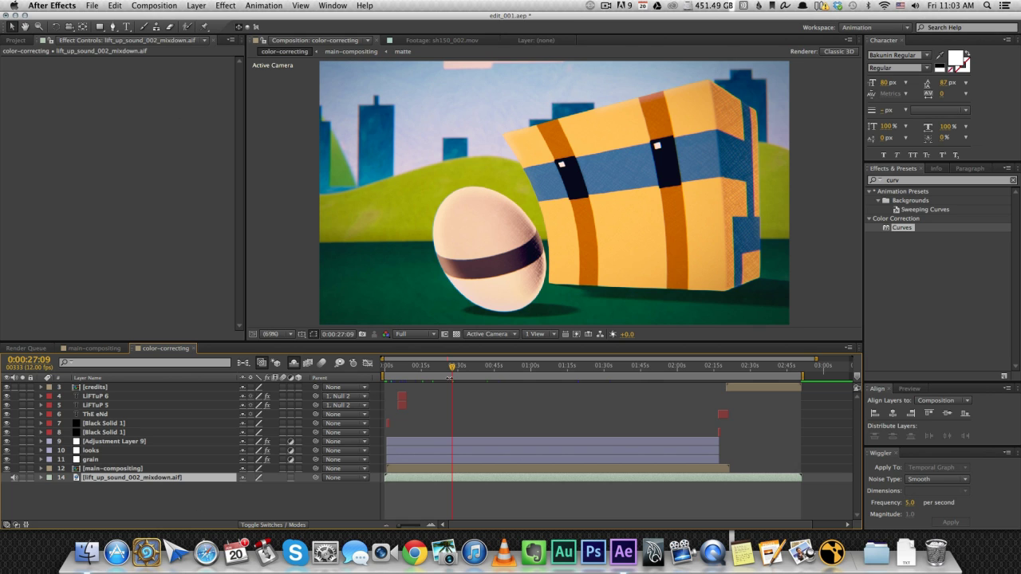
pyautogui.moveTo(438, 375); pyautogui.dragTo(402, 369)
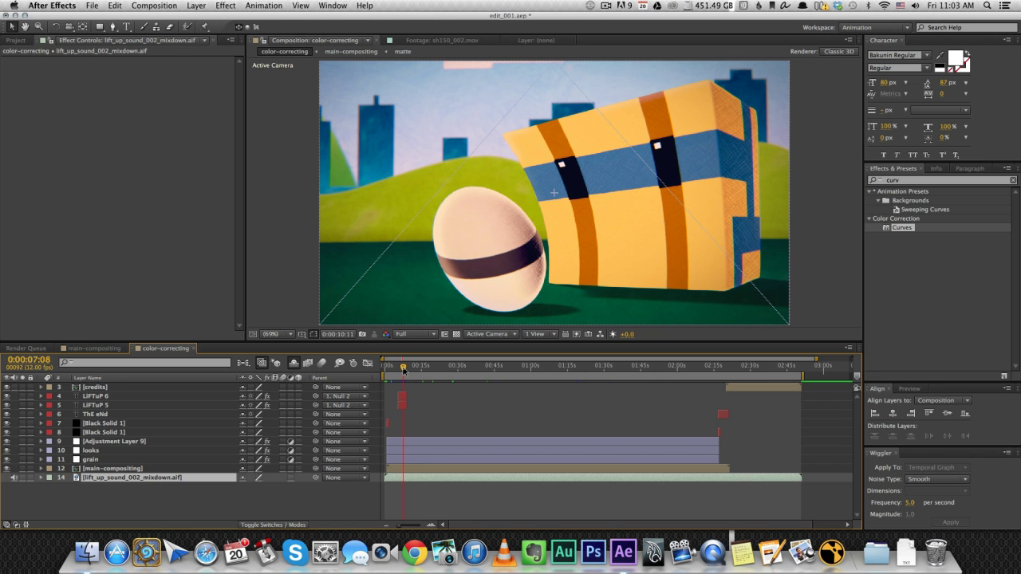
# Review the opening titles near 0:00:02:00 on a zoomed-in timeline, stopping at 0:00:01:05.
pyautogui.click(447, 406)
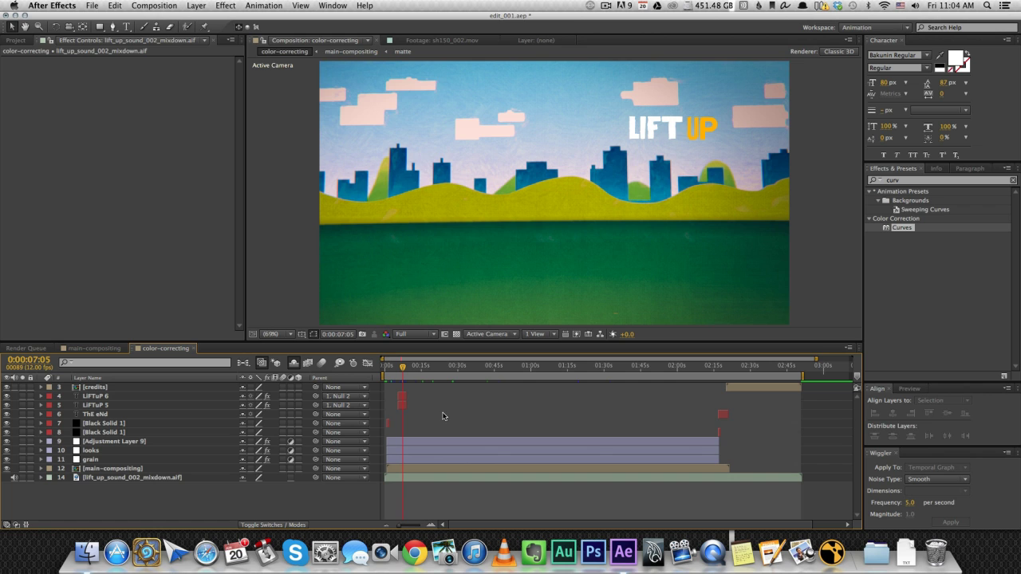
pyautogui.click(388, 367)
pyautogui.press('super+Down')
pyautogui.press('super+Down')
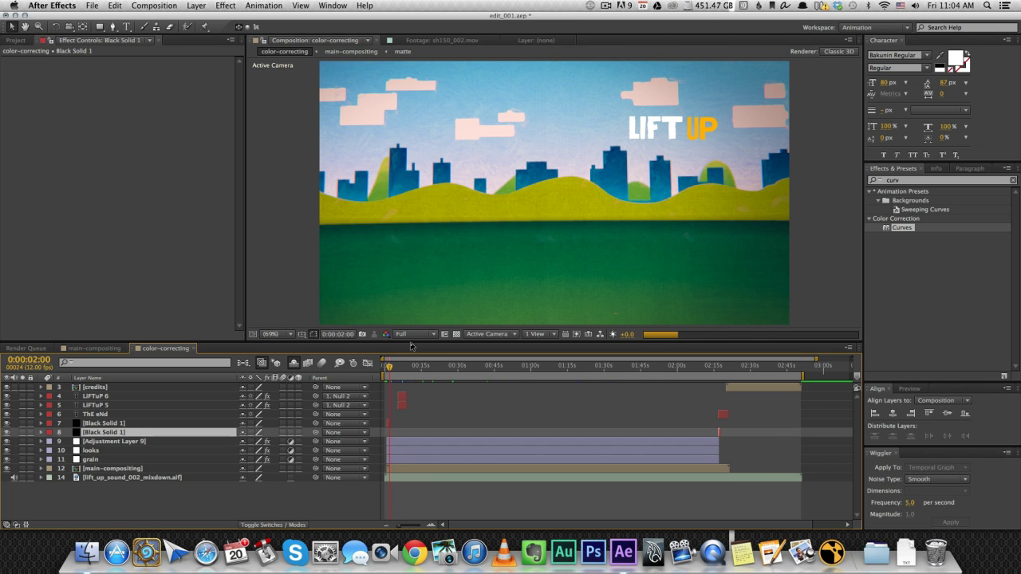
pyautogui.scroll(3, 388, 367)
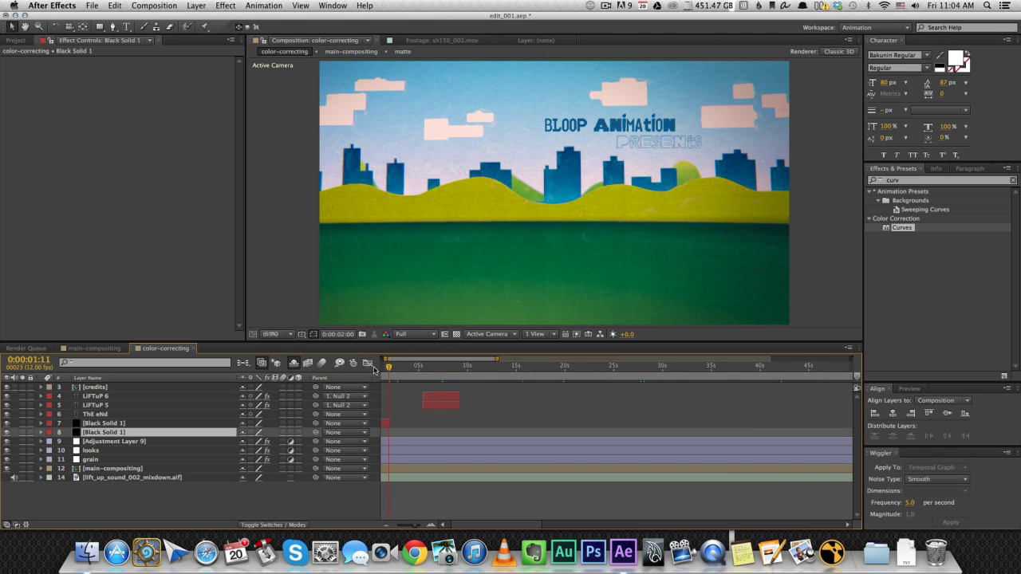
pyautogui.click(397, 368)
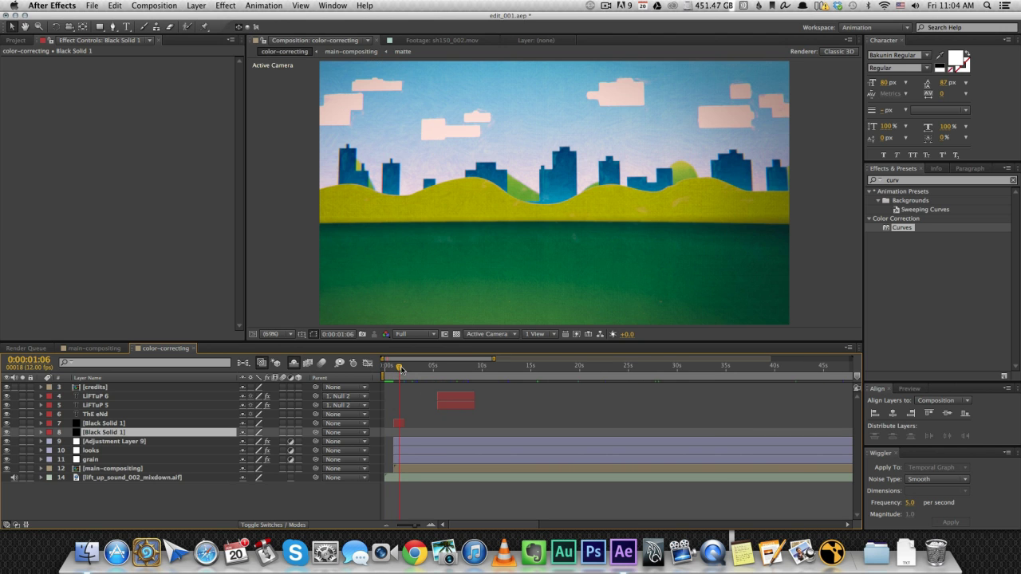
pyautogui.moveTo(397, 368); pyautogui.dragTo(394, 369)
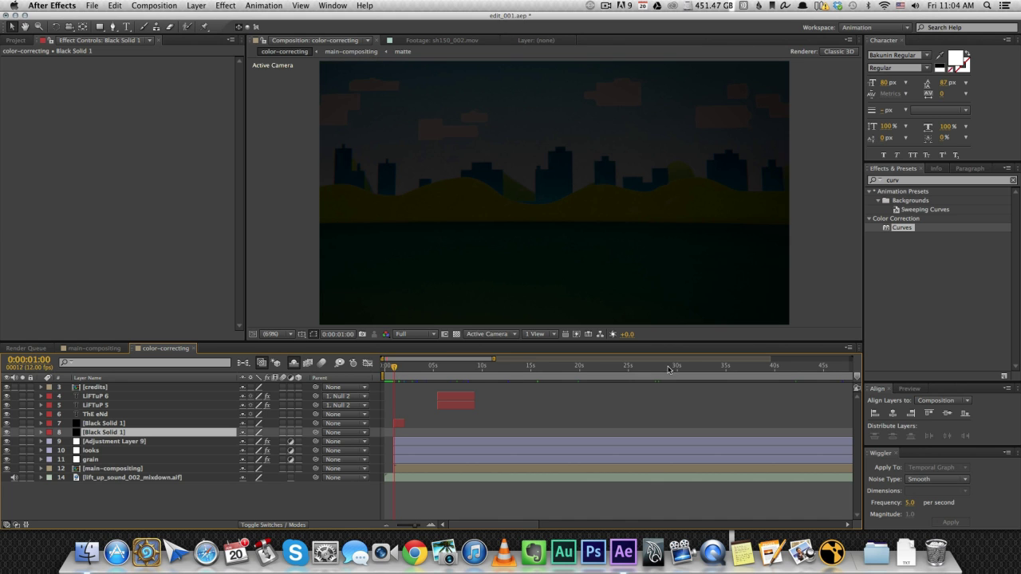
# Show the full comp duration and move to the THE END title at 0:02:19:07.
pyautogui.press(';')
pyautogui.moveTo(686, 367); pyautogui.dragTo(720, 368)
pyautogui.press('=')
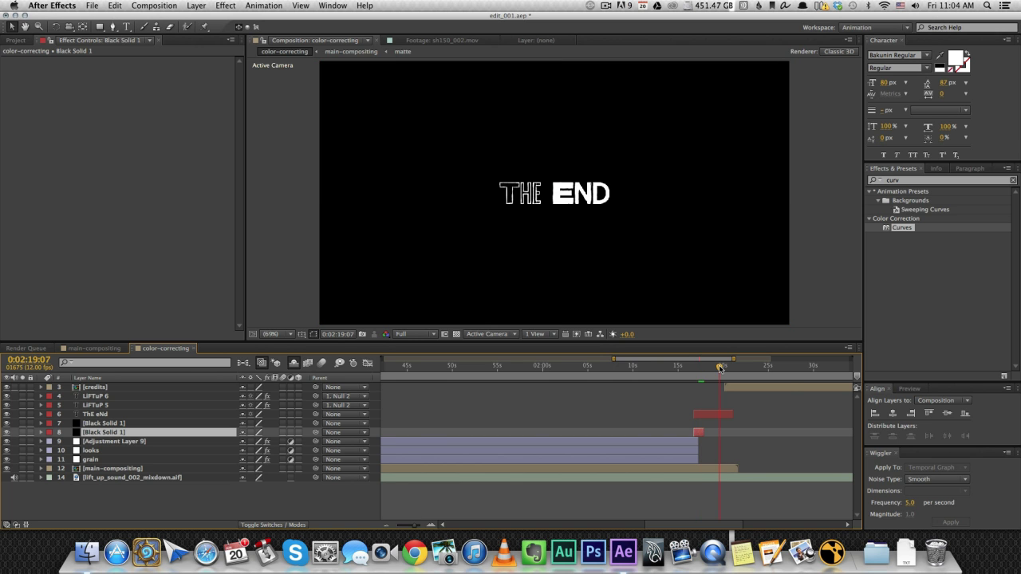